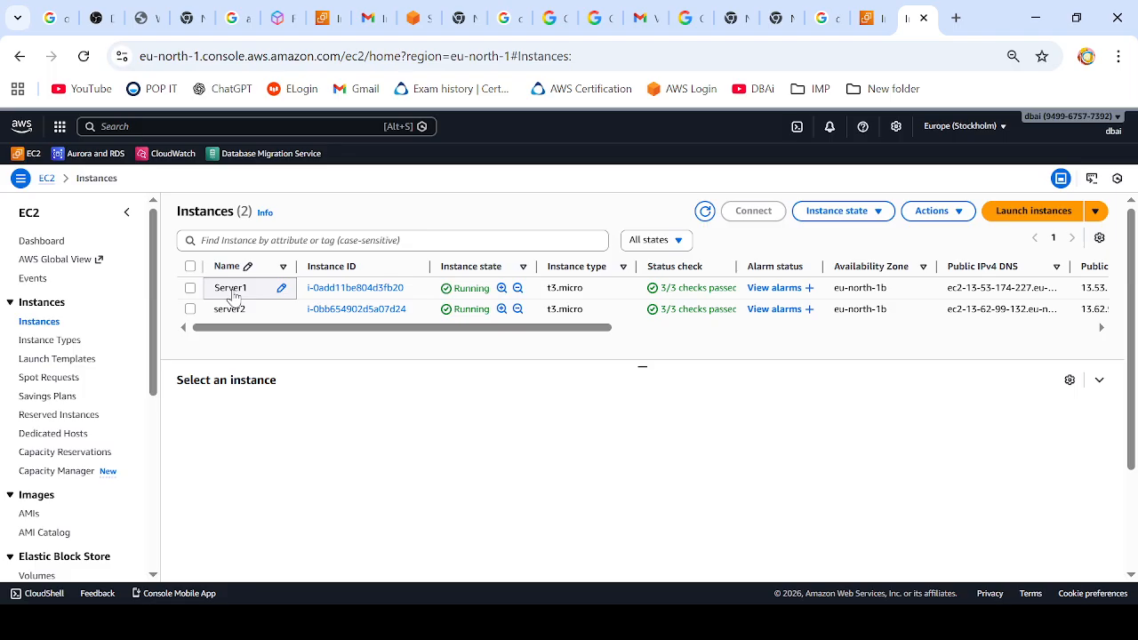
# Step: Look up the private IPv4 addresses of Server1 and server2 in their details and switch to the Notepad++ notes
pyautogui.click(236, 296)
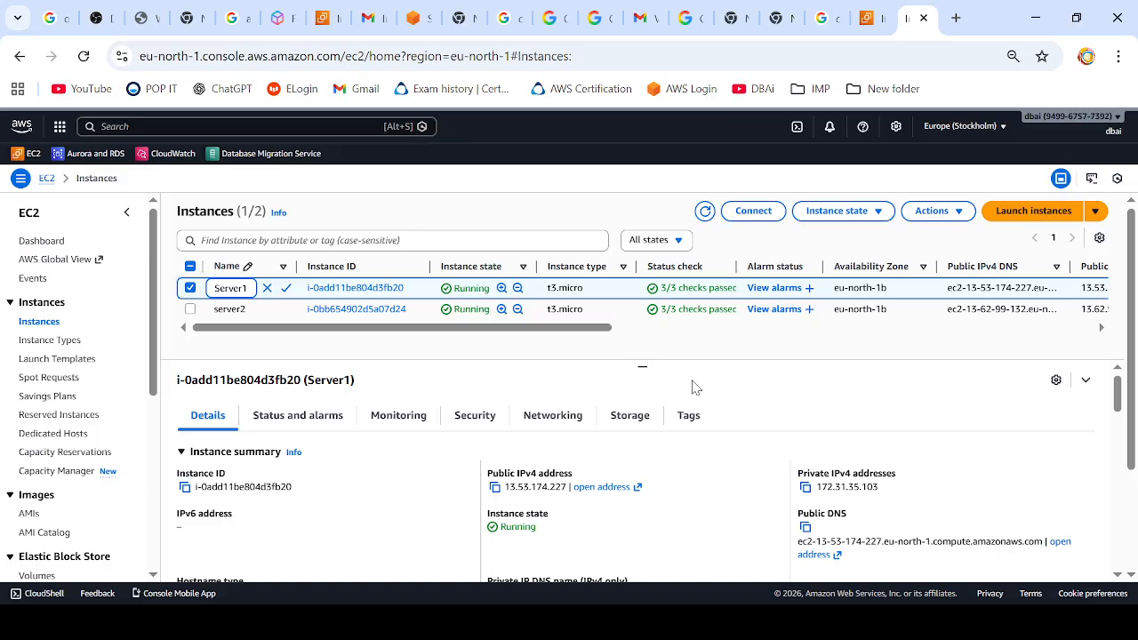
pyautogui.click(231, 308)
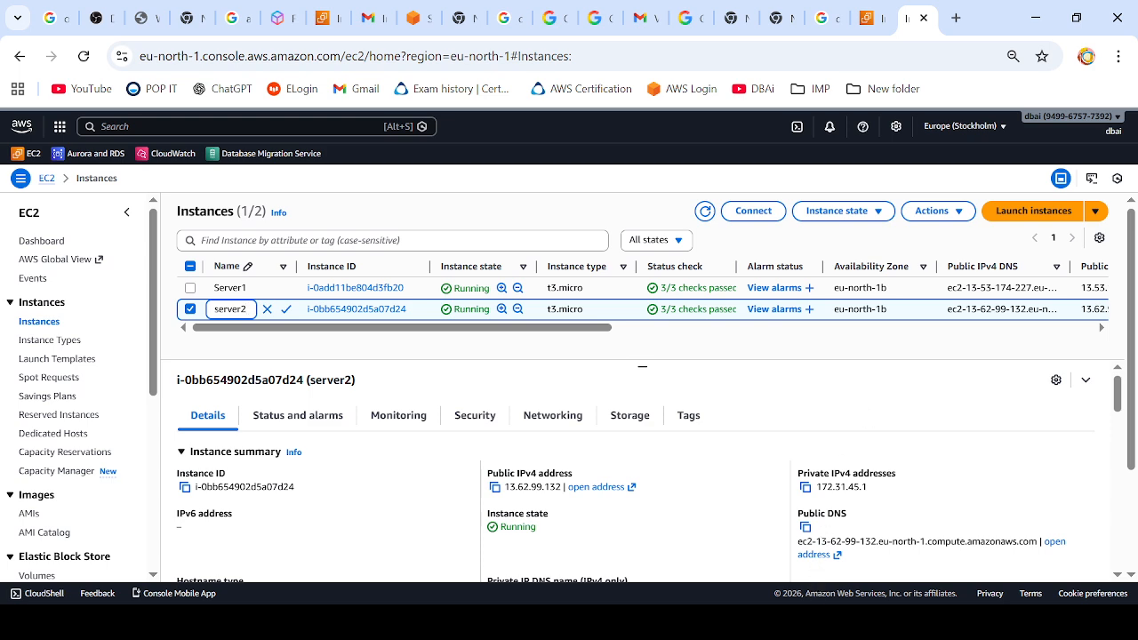
pyautogui.hotkey('alt', 'Tab')
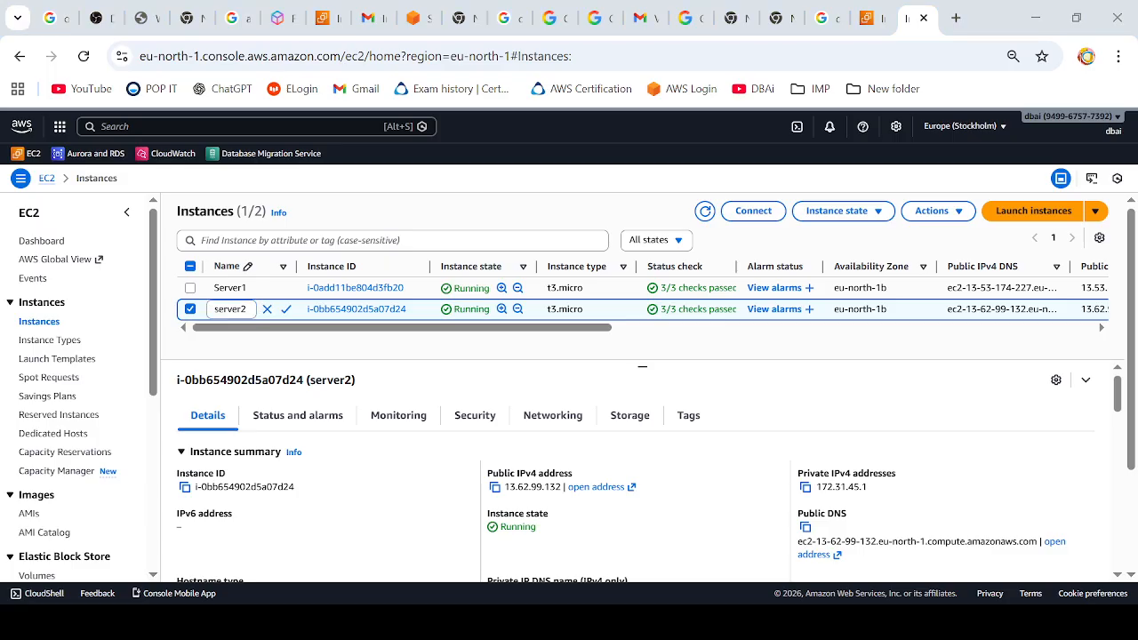
pyautogui.hotkey('alt', 'Tab')
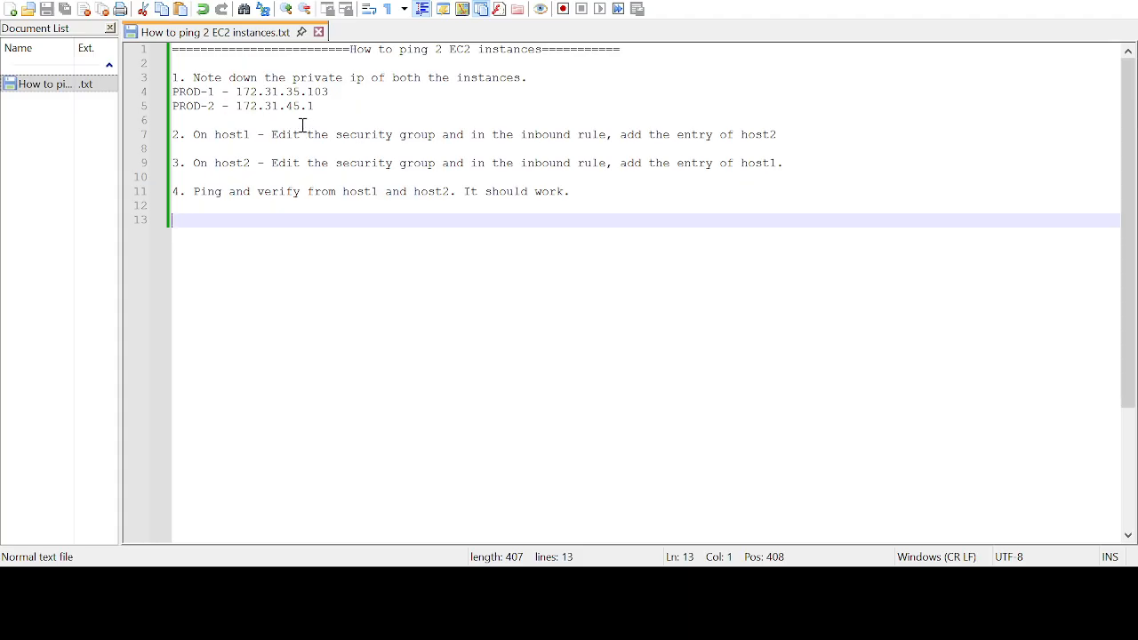
# Step: Select the private IP address of PROD-2, 172.31.45.1, and that of PROD-1, 172.31.35.103, in the notes file
pyautogui.click(237, 109)
pyautogui.moveTo(237, 108); pyautogui.dragTo(309, 107)
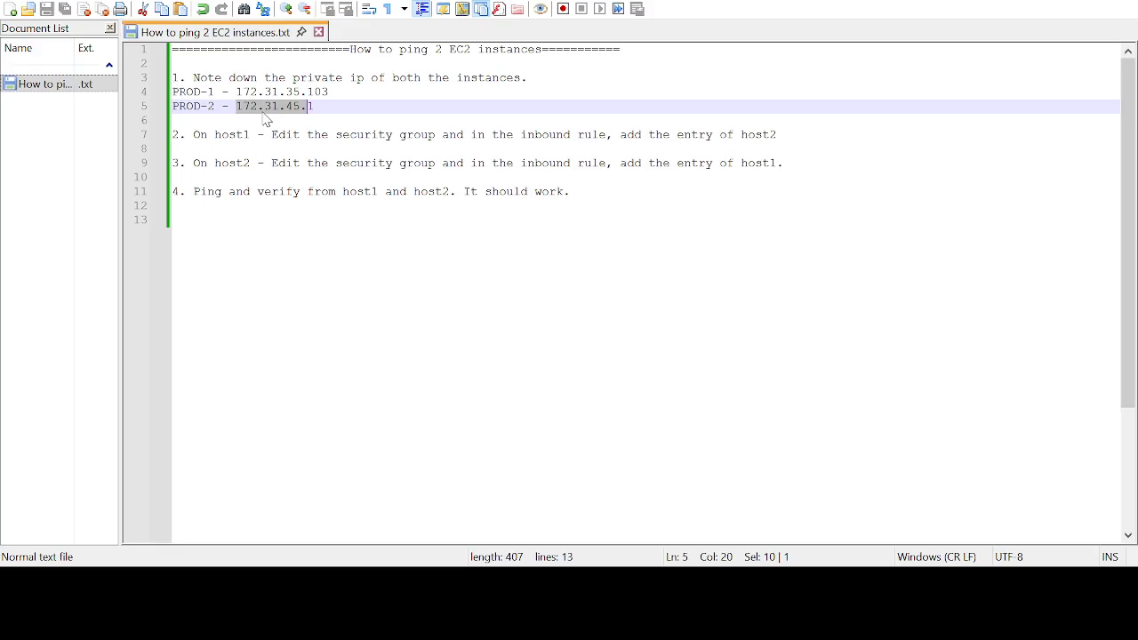
pyautogui.click(315, 108)
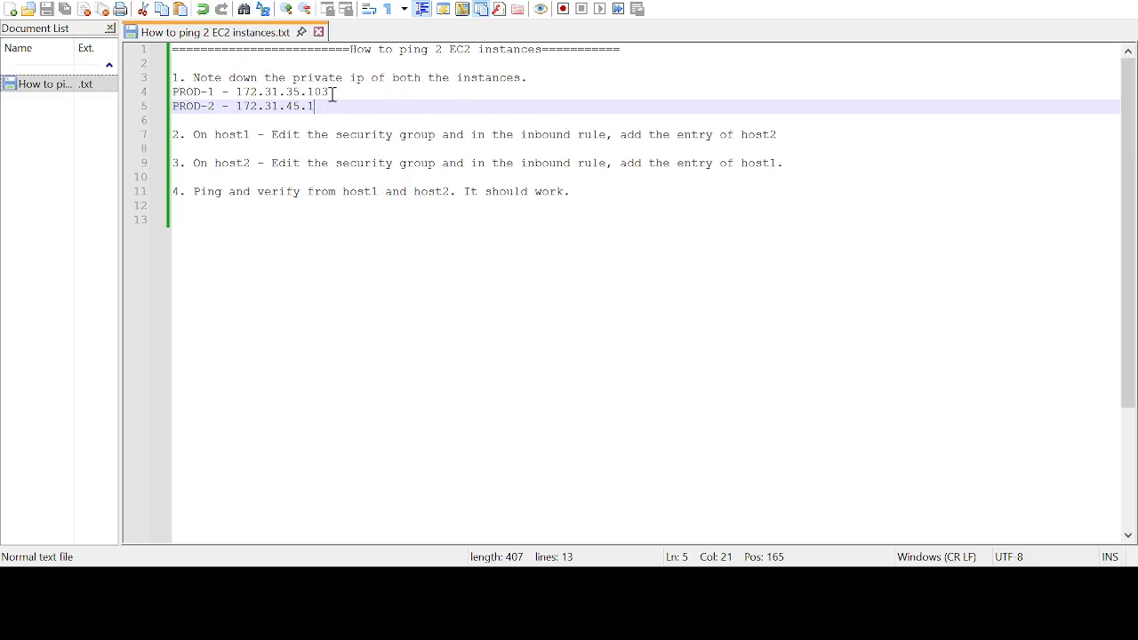
pyautogui.moveTo(332, 93); pyautogui.dragTo(236, 92)
pyautogui.hotkey('ctrl', 'c')
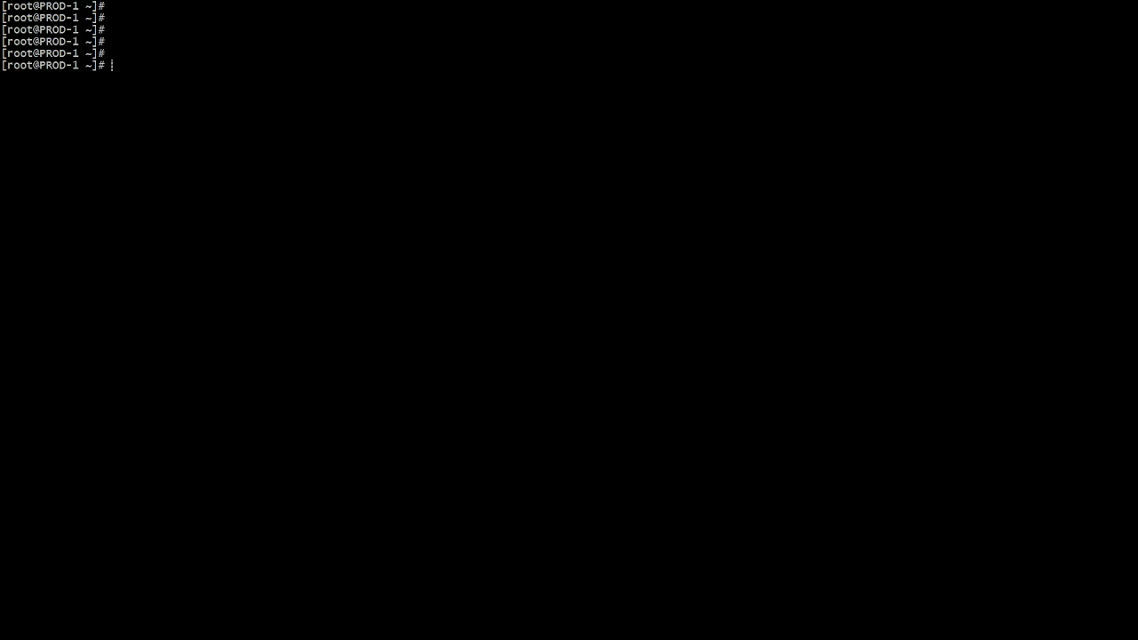
# Step: Ping the copied private IP address of the other instance from the PROD-1 terminal
pyautogui.press('Return')
pyautogui.press('Return')
pyautogui.press('Return')
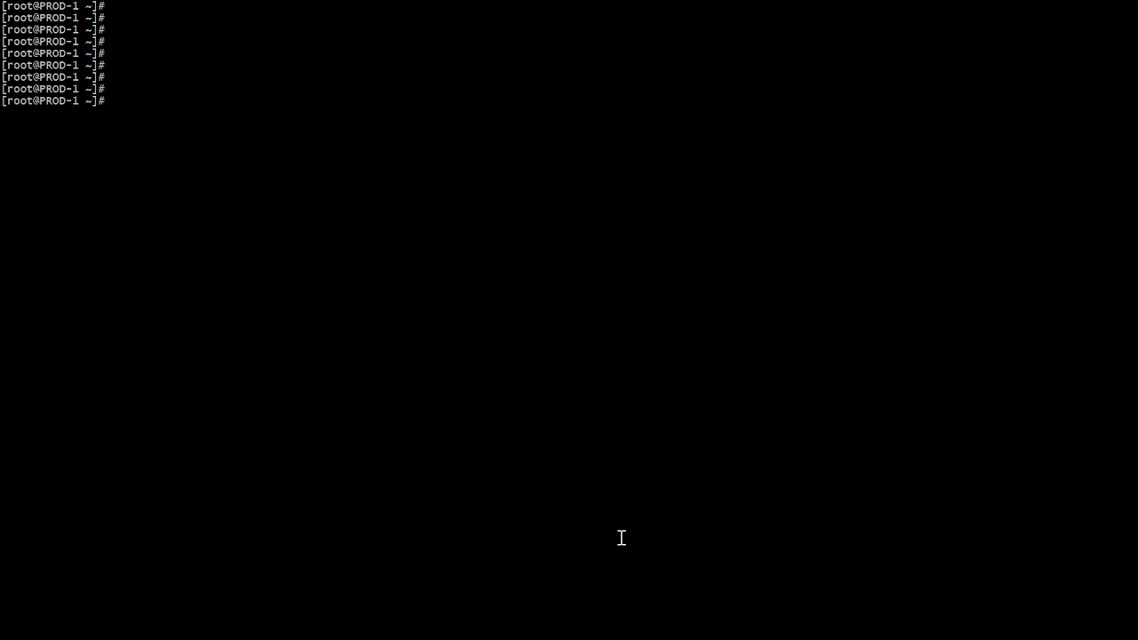
pyautogui.write('ping')
pyautogui.write('172.31.45.1')
pyautogui.press('Return')
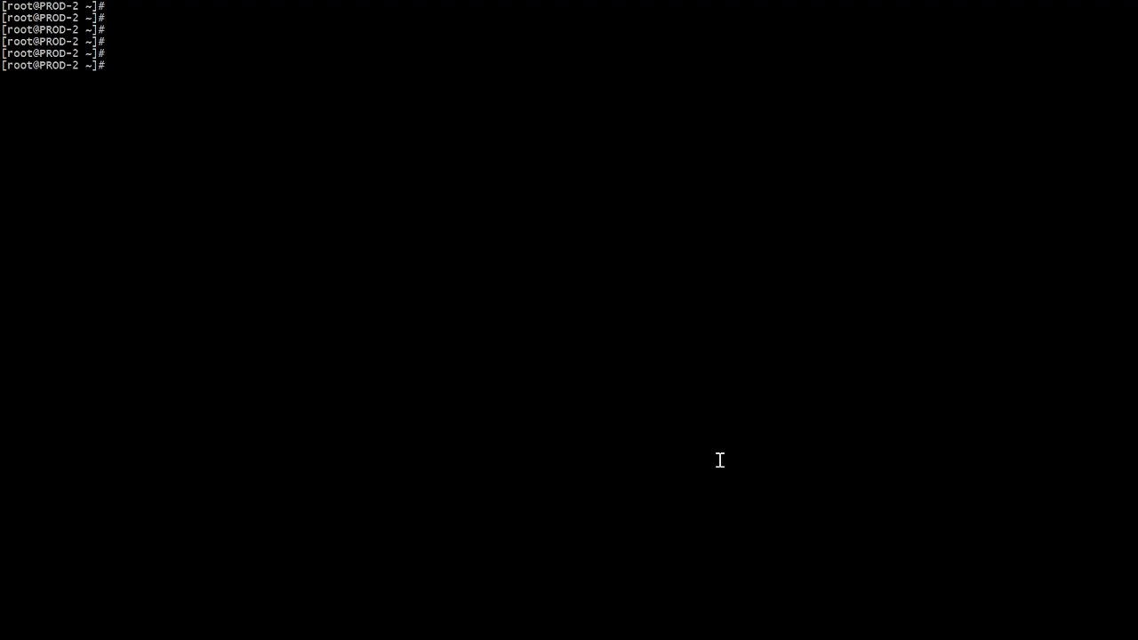
# Step: Ping PROD-1's private IP 172.31.35.103 from the PROD-2 terminal
pyautogui.write('ping')
pyautogui.click(357, 167)
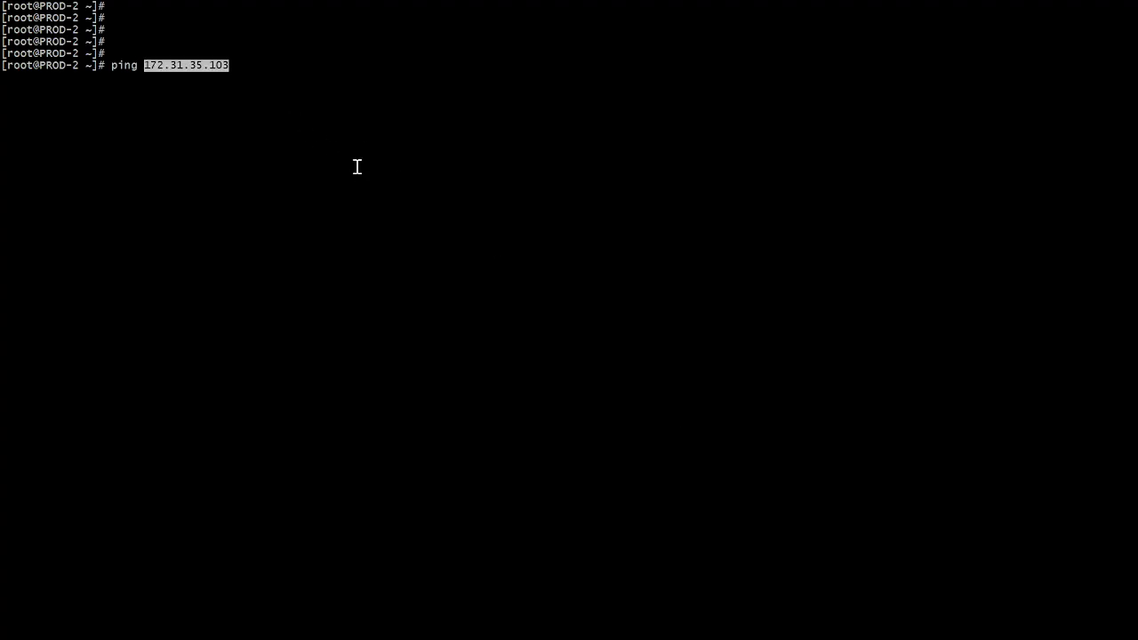
pyautogui.press('Return')
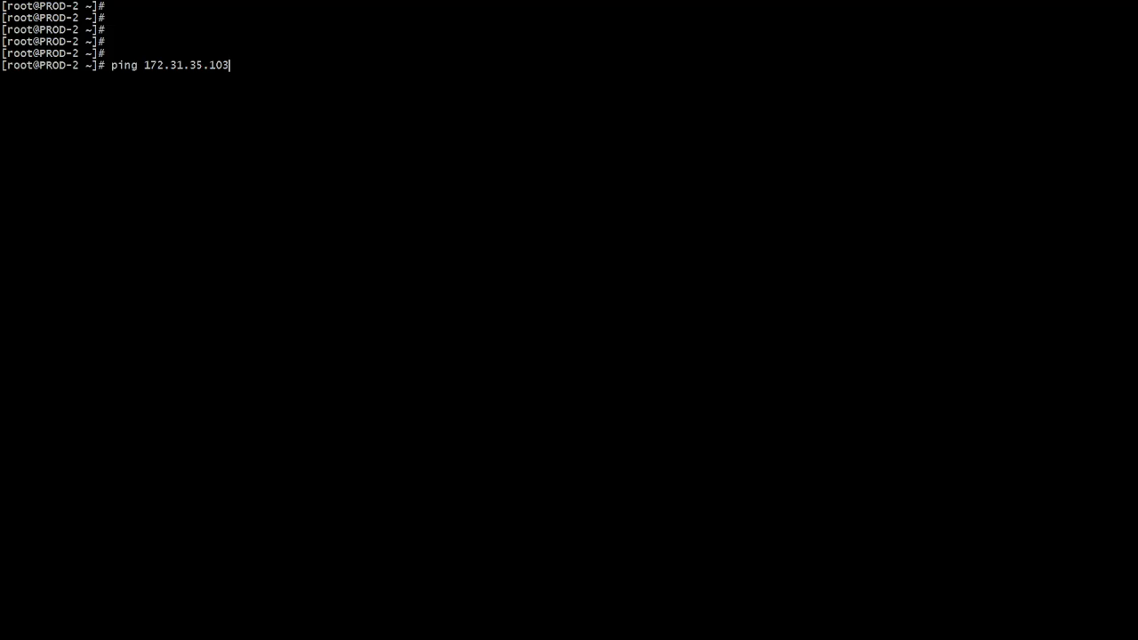
pyautogui.press('Return')
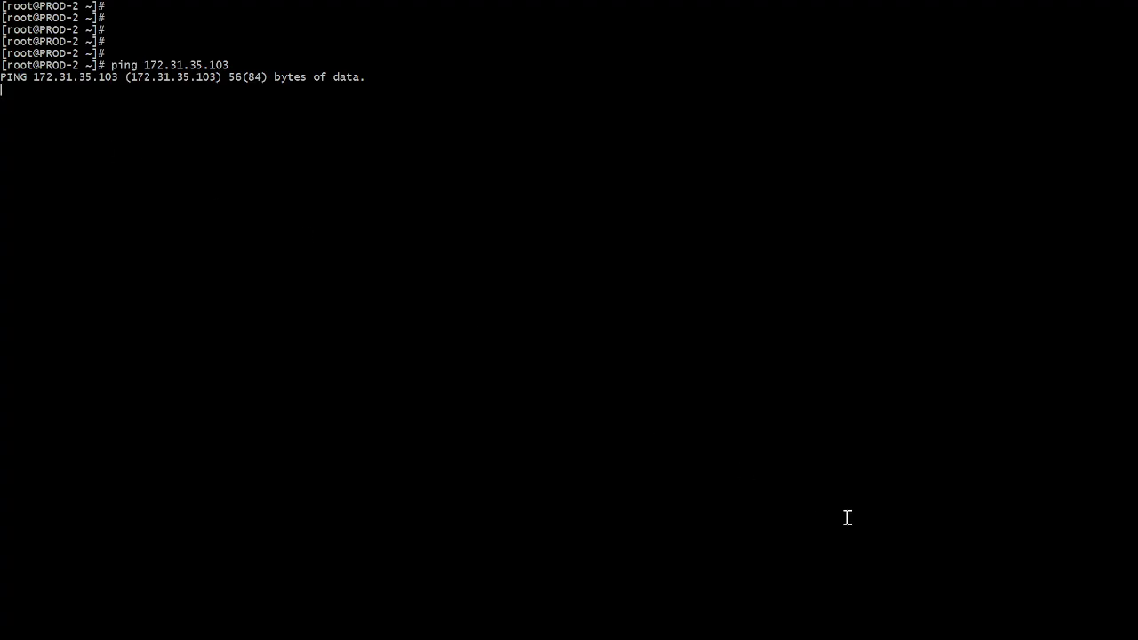
# Step: Switch back to the AWS console and open Server1's security group launch-wizard-1 from its security details
pyautogui.hotkey('alt', 'Tab')
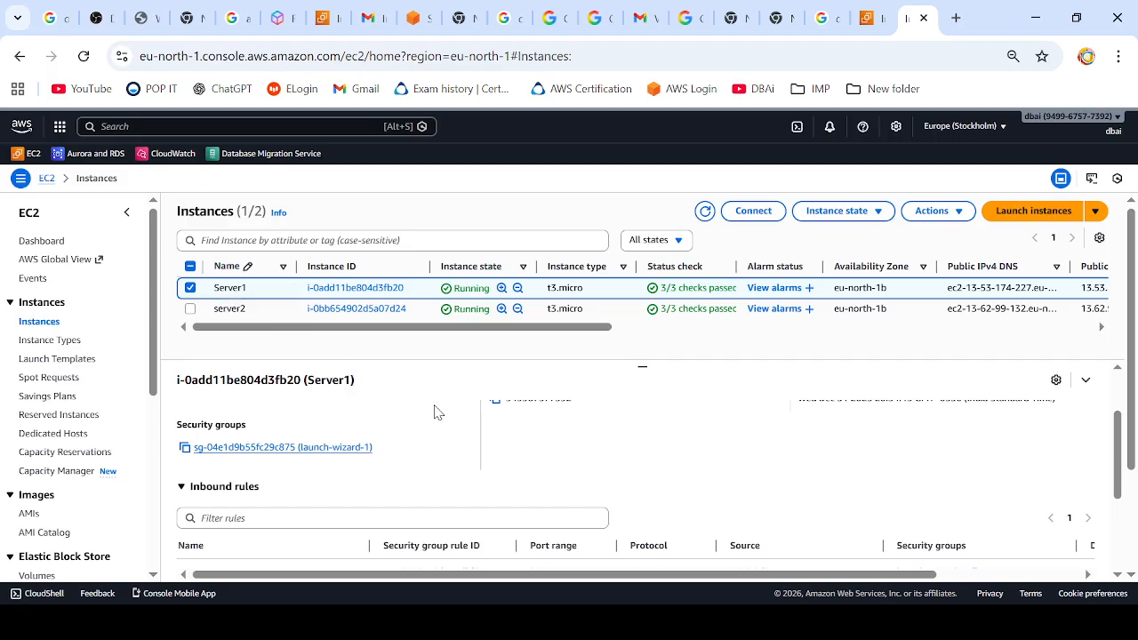
pyautogui.scroll(-1, 434, 411)
pyautogui.scroll(2, 434, 411)
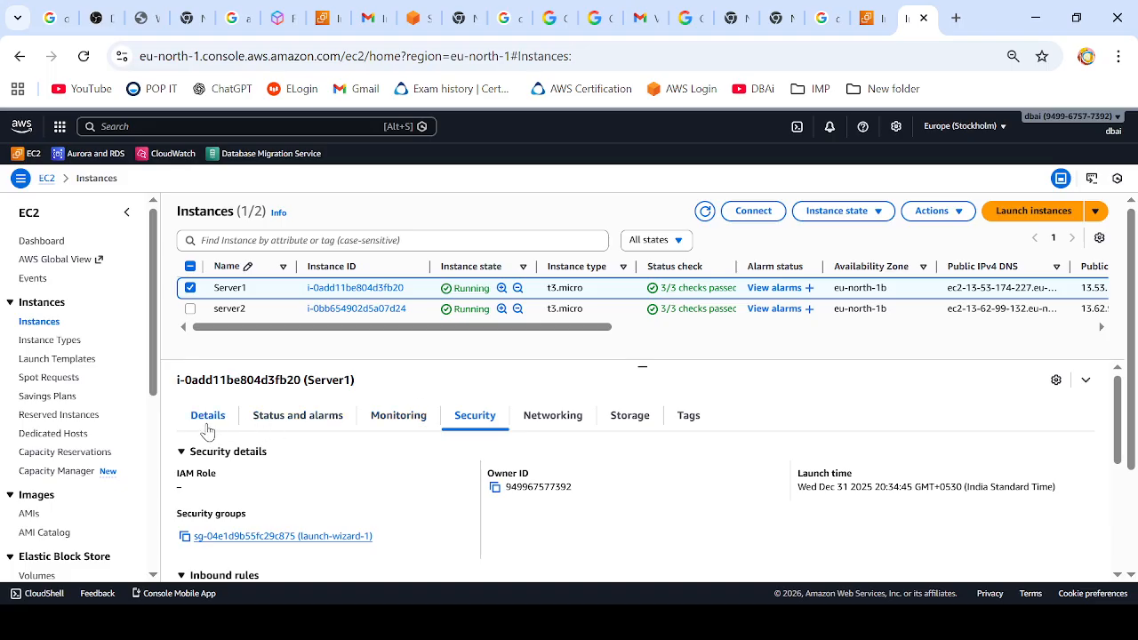
pyautogui.click(205, 425)
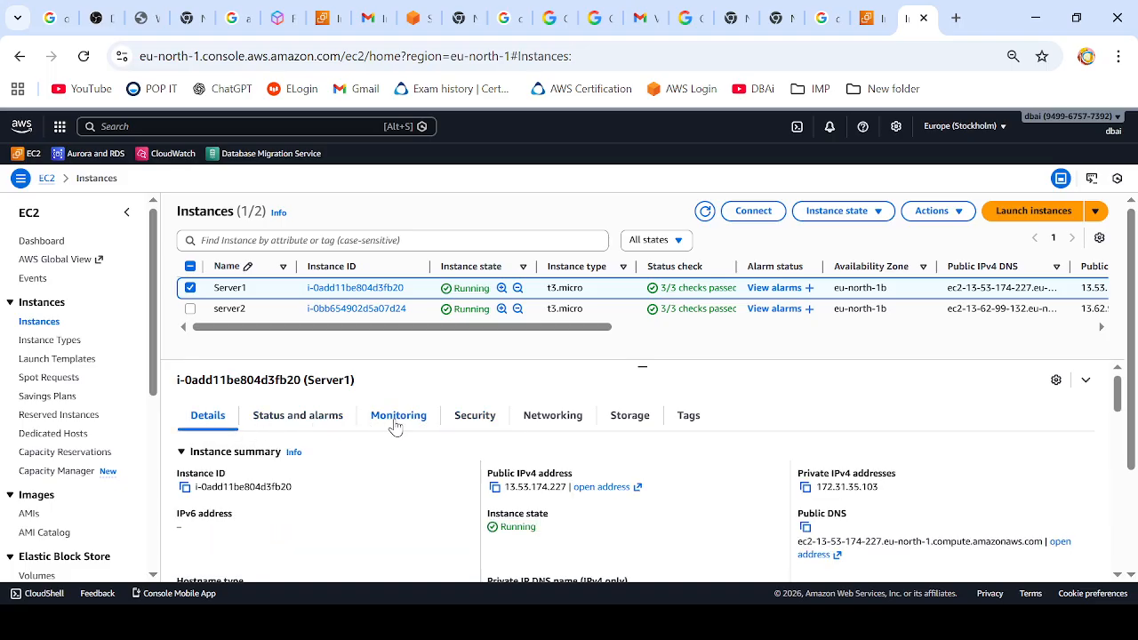
pyautogui.click(485, 419)
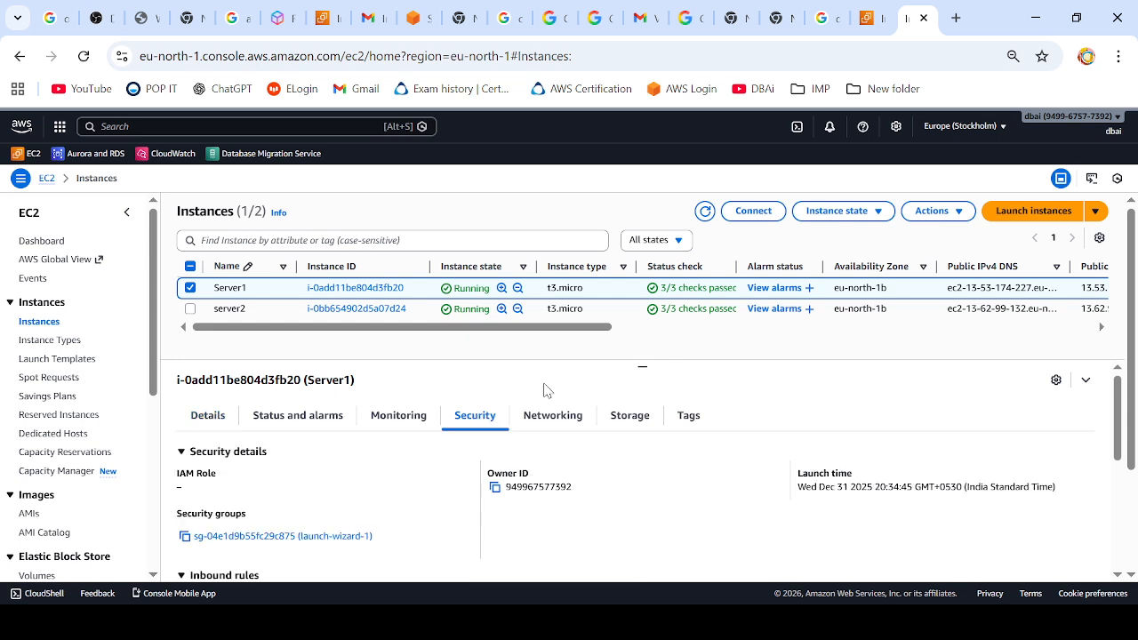
pyautogui.scroll(-1, 355, 469)
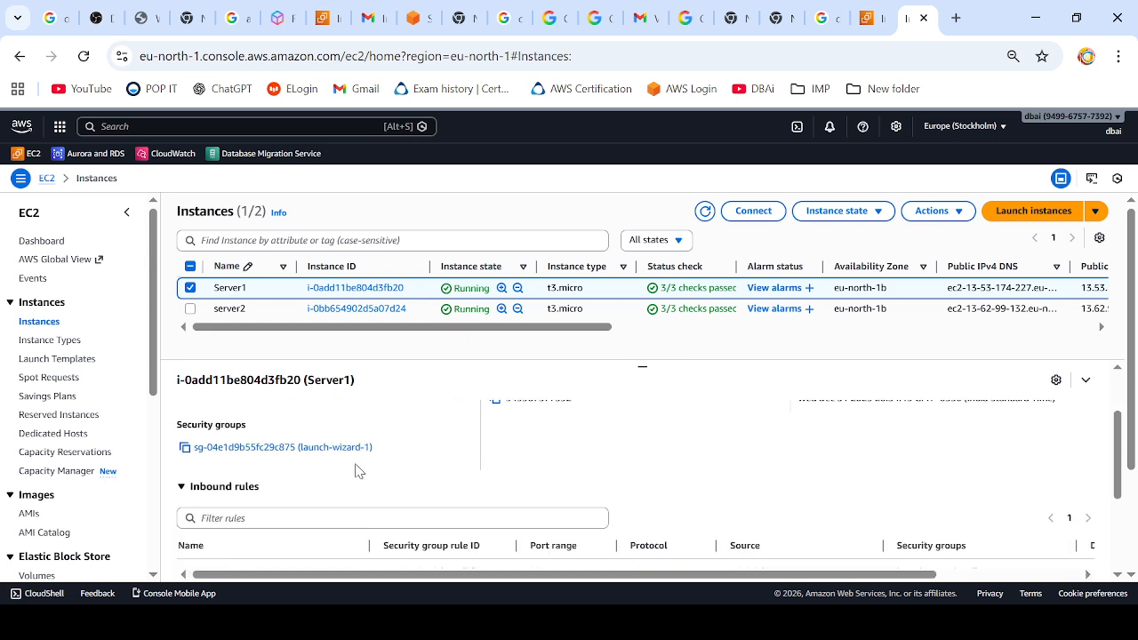
pyautogui.keyDown('ctrl'); pyautogui.click(240, 449); pyautogui.keyUp('ctrl')
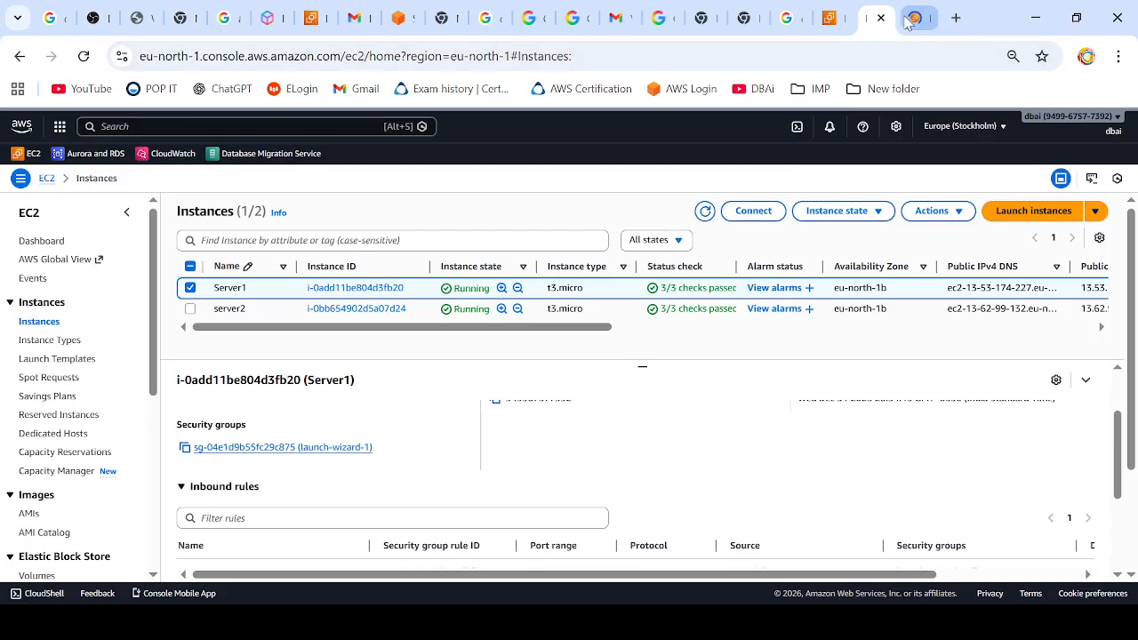
pyautogui.click(911, 19)
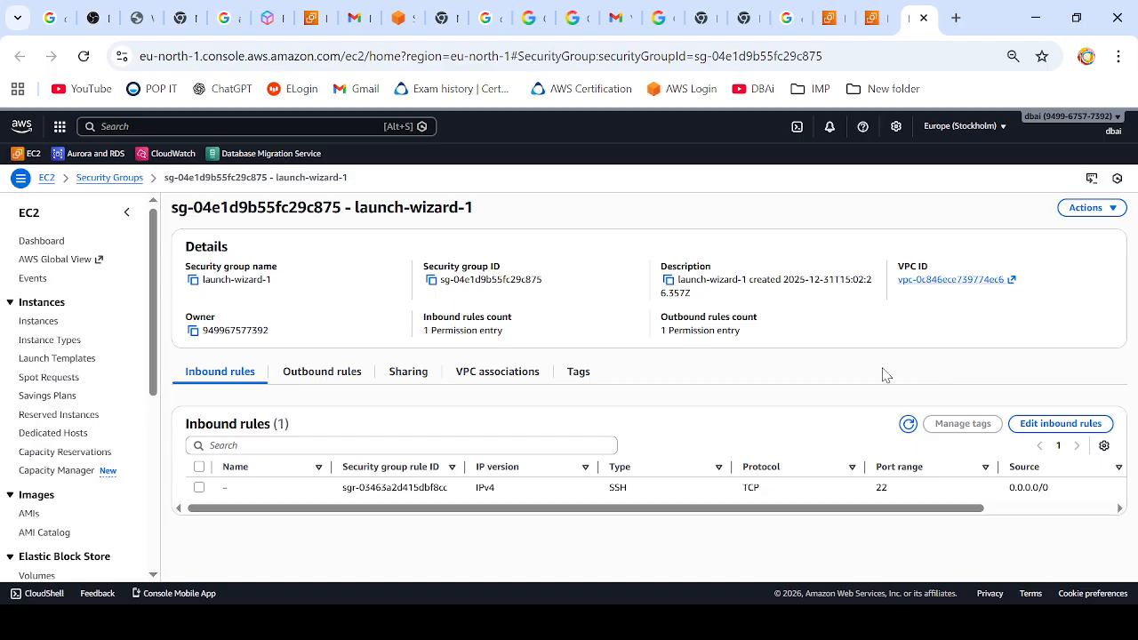
# Step: Edit the inbound rules of launch-wizard-1 and add a new rule of type All ICMP - IPv4
pyautogui.click(199, 488)
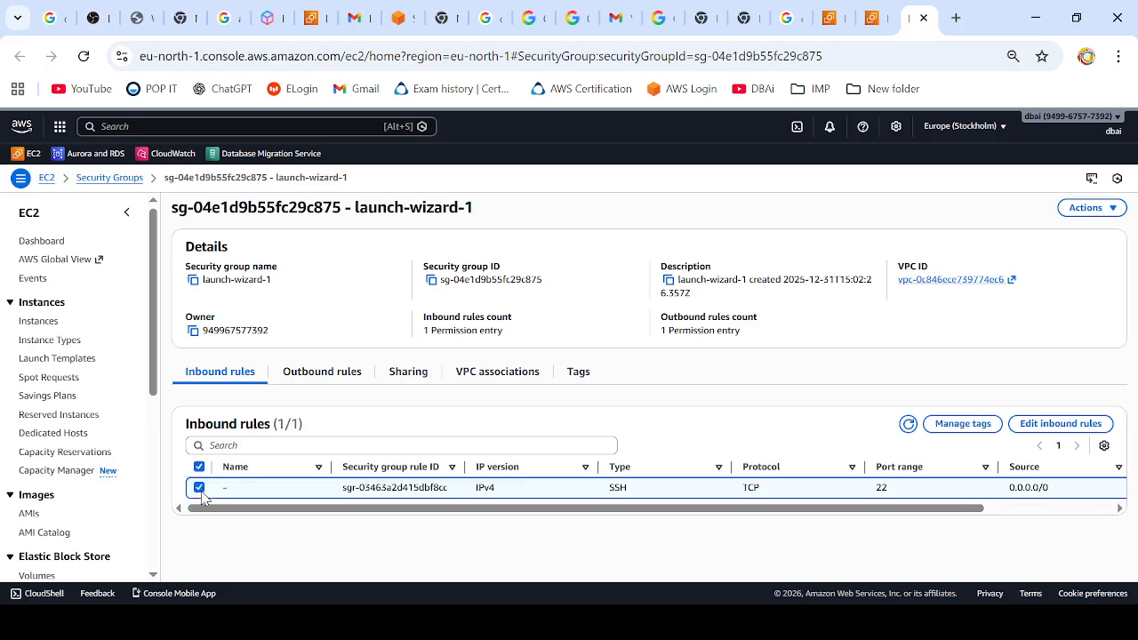
pyautogui.click(1059, 424)
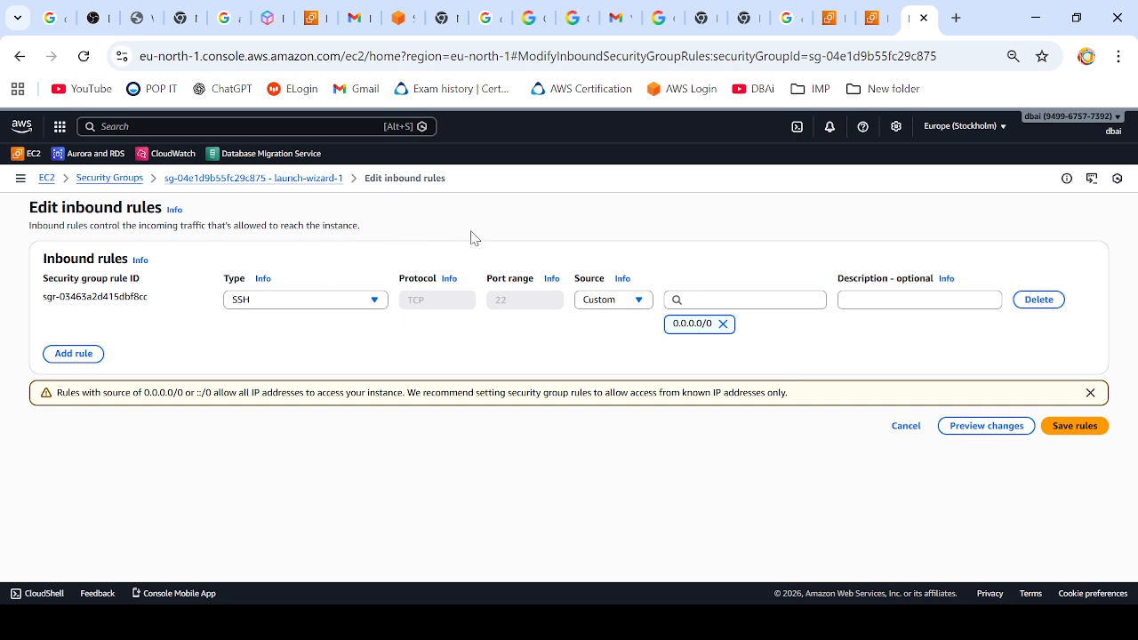
pyautogui.click(72, 353)
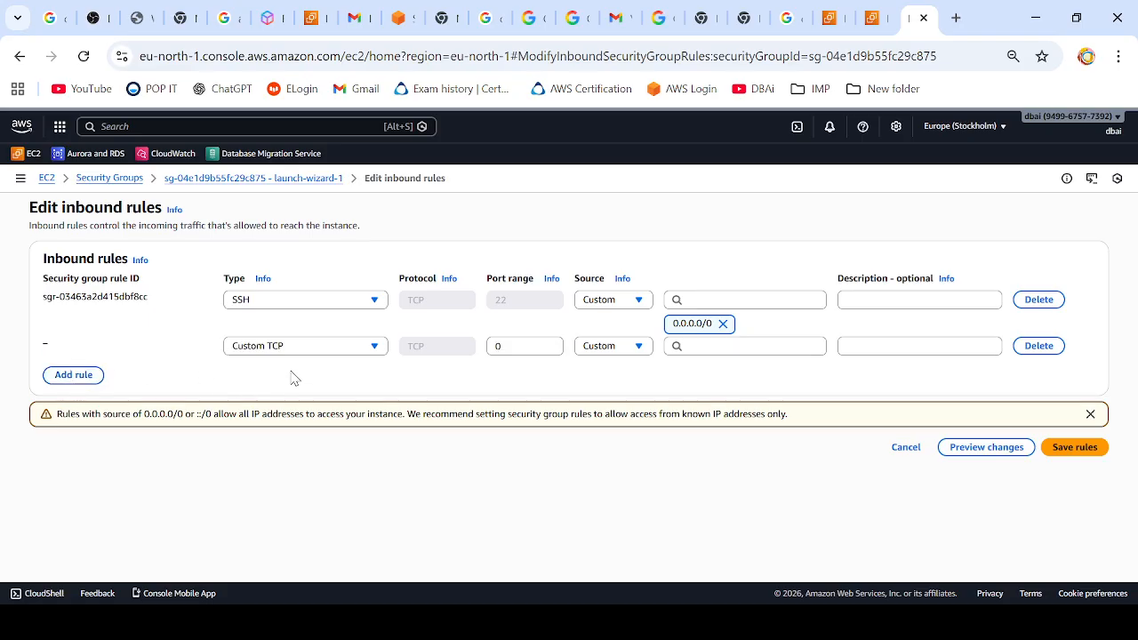
pyautogui.click(327, 352)
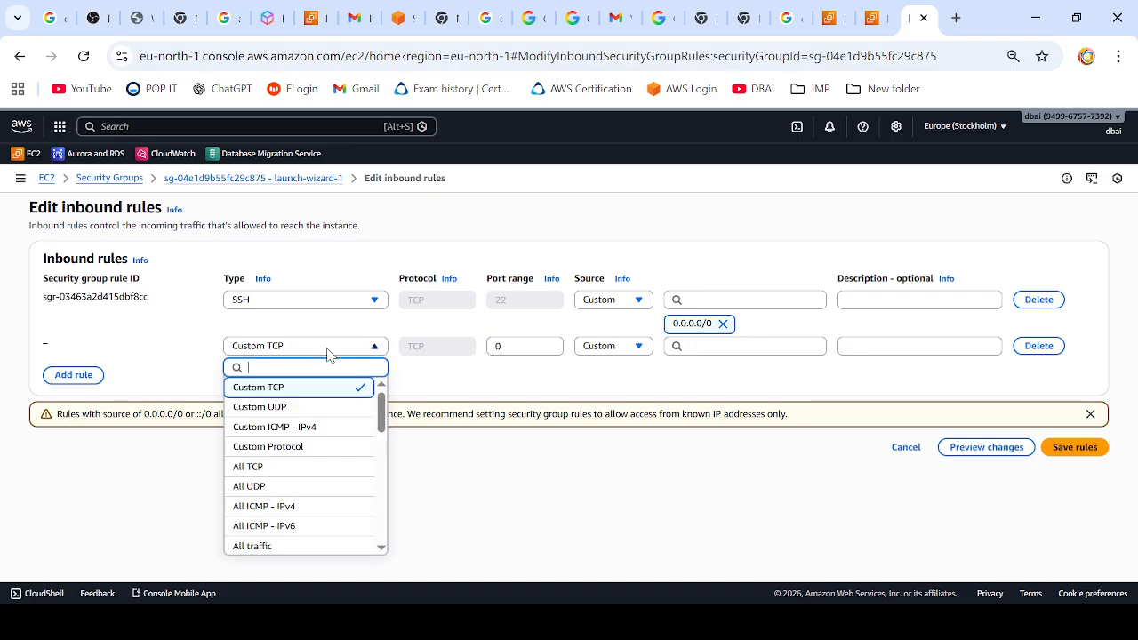
pyautogui.write('all')
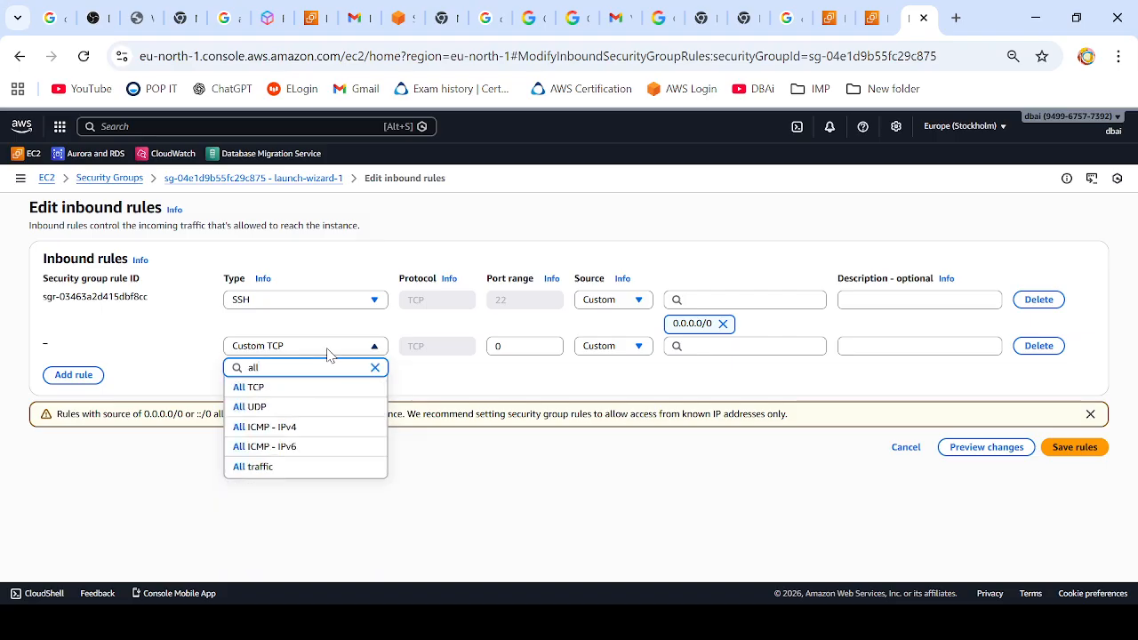
pyautogui.click(302, 427)
# Step: Set the ICMP rule's source to 172.31.45.1/32 with the description "from prod", save the rules and review the updated list
pyautogui.click(708, 346)
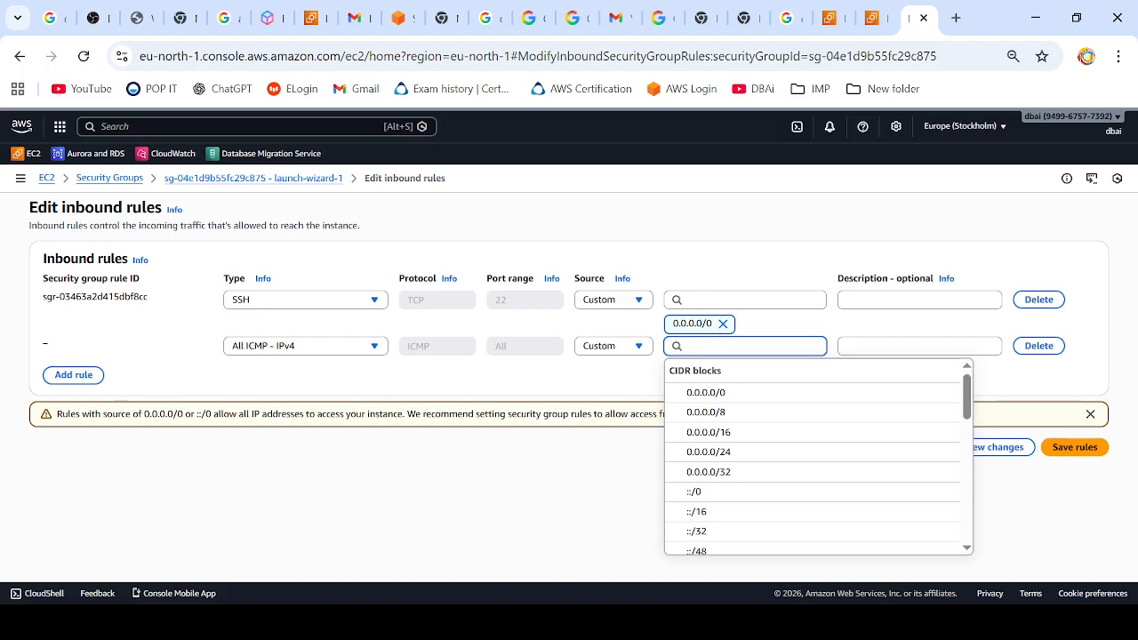
pyautogui.hotkey('alt', 'Tab')
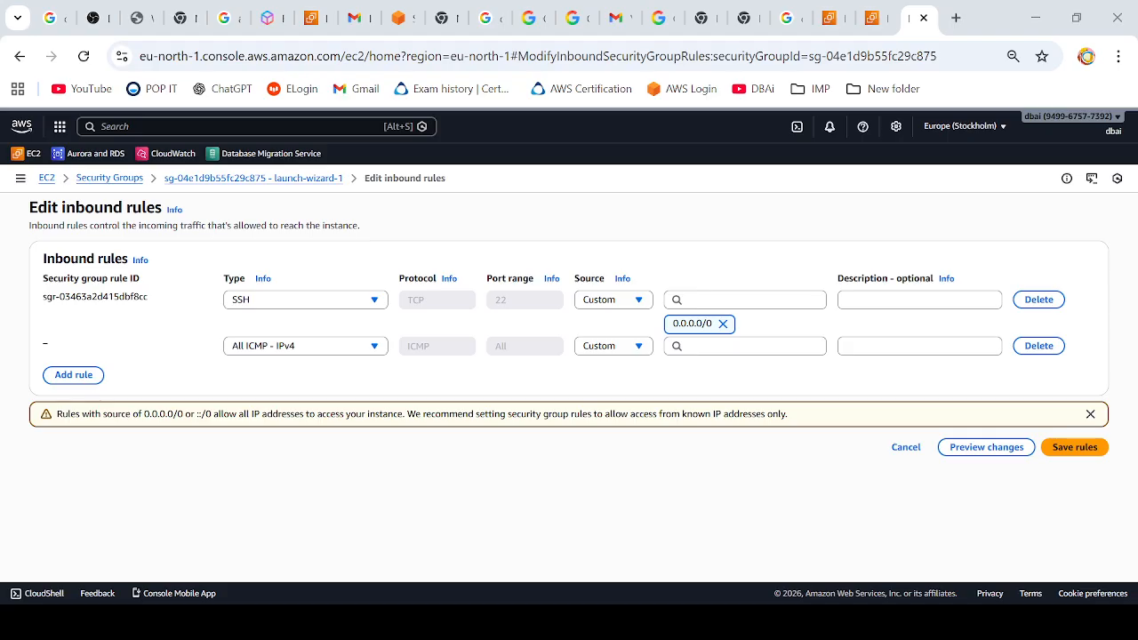
pyautogui.click(753, 347)
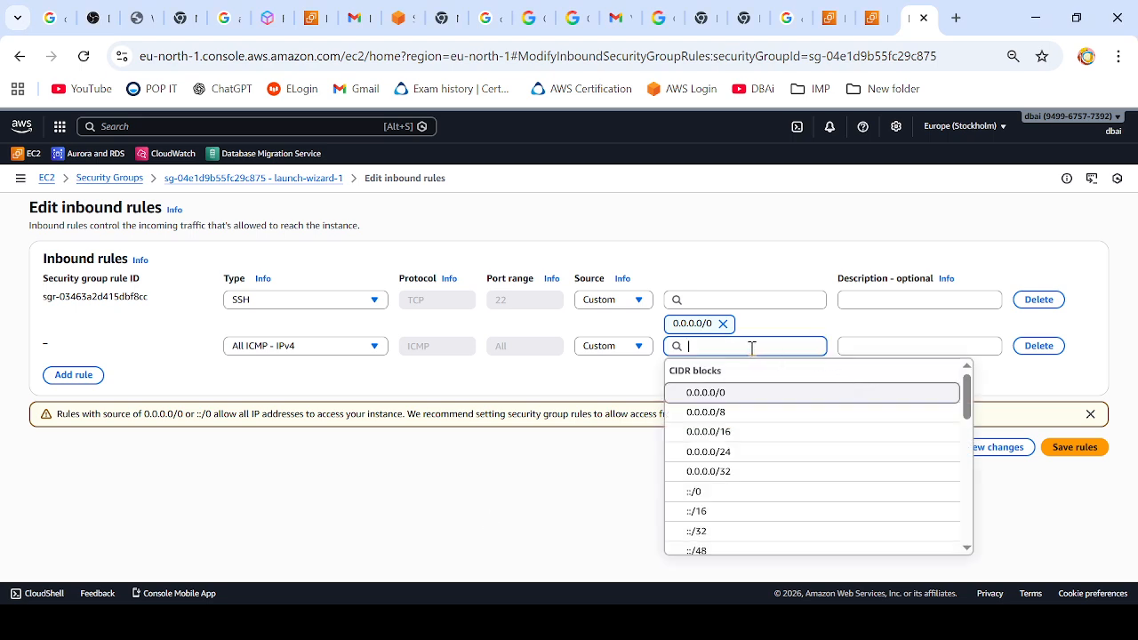
pyautogui.write('172.31.45.1')
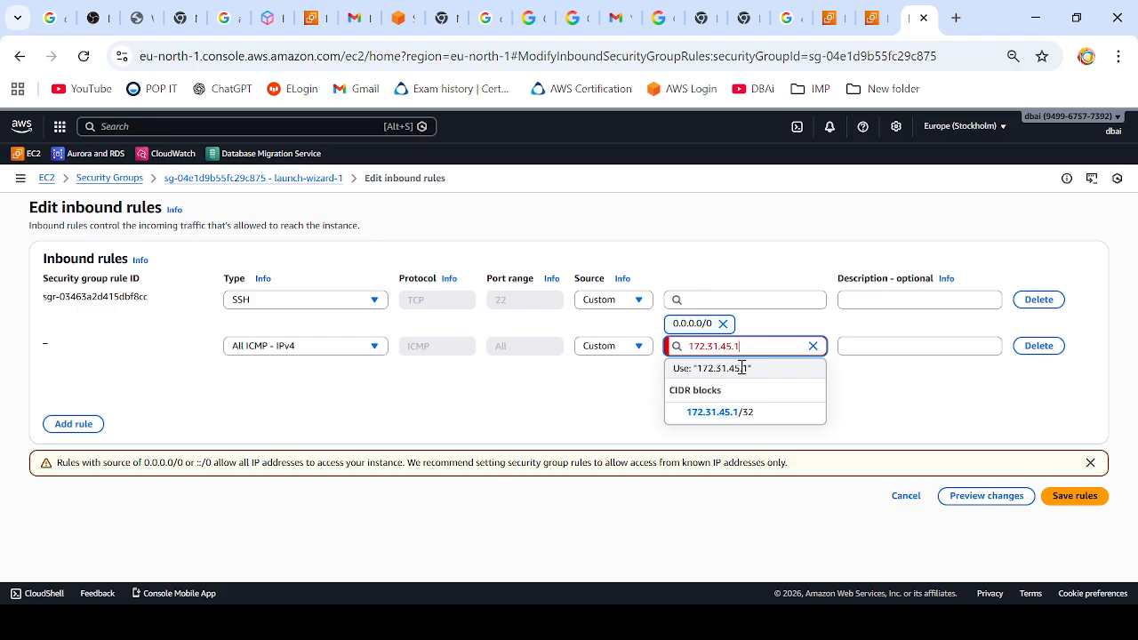
pyautogui.click(722, 412)
pyautogui.click(868, 345)
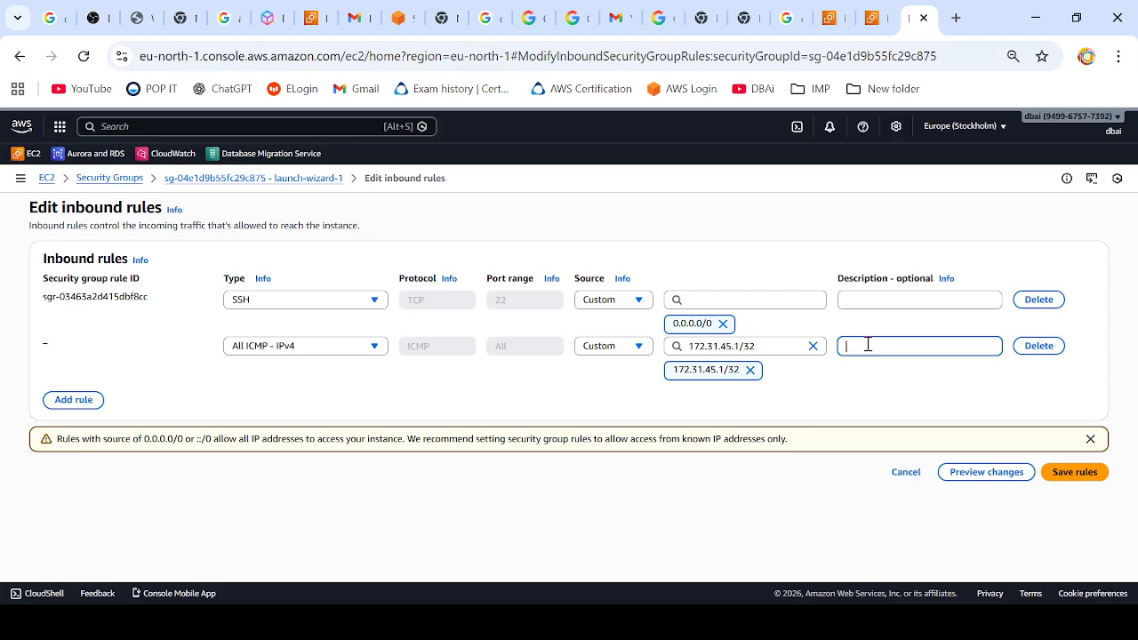
pyautogui.write('from prod1 to prod2')
pyautogui.click(1075, 473)
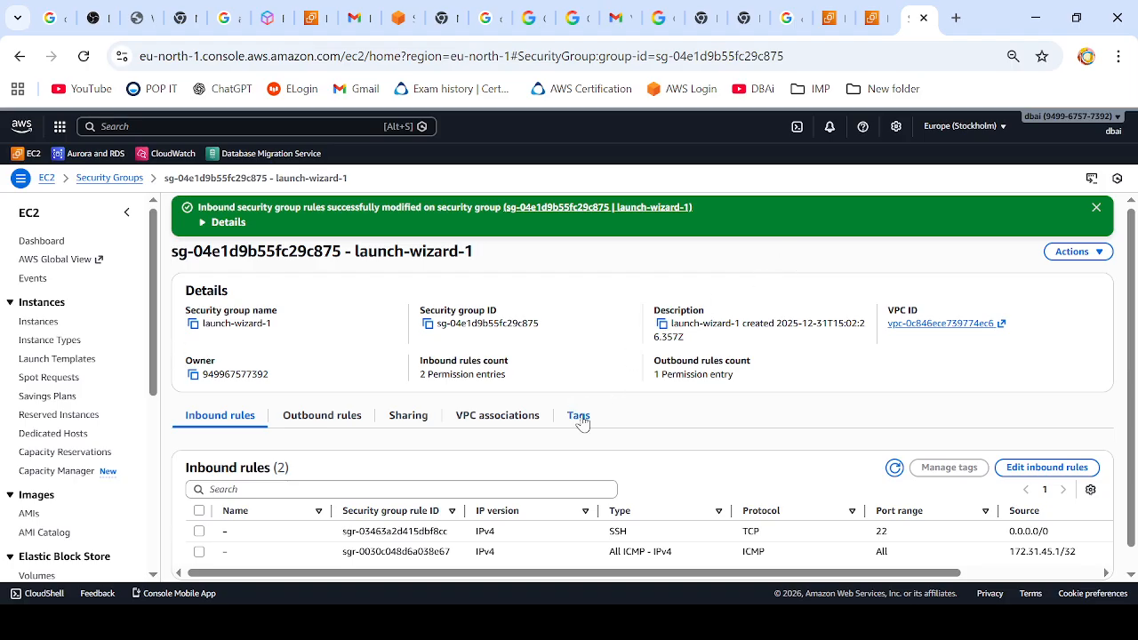
pyautogui.scroll(-1, 658, 503)
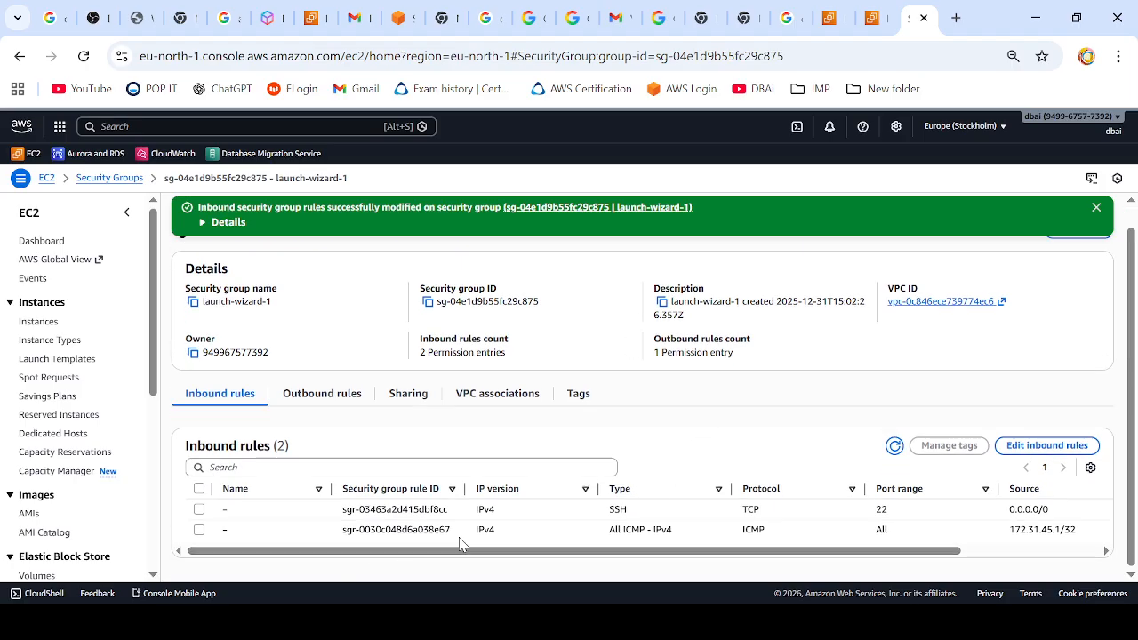
pyautogui.moveTo(705, 549); pyautogui.dragTo(633, 545)
# Step: Return to the EC2 instances list and reboot the Server1 instance
pyautogui.click(39, 323)
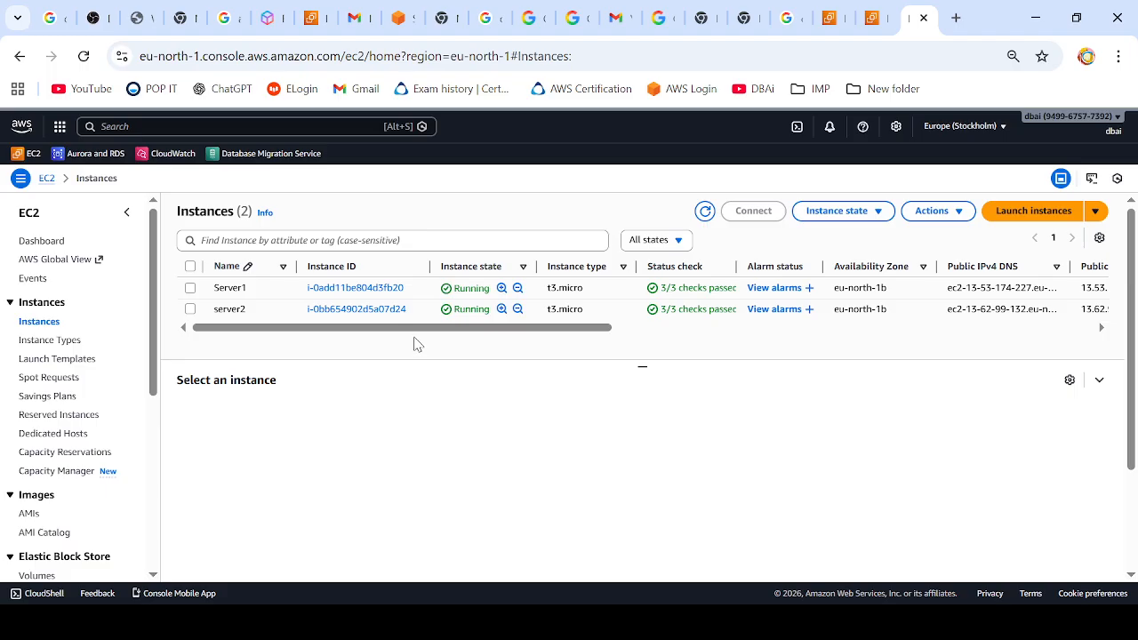
pyautogui.click(191, 291)
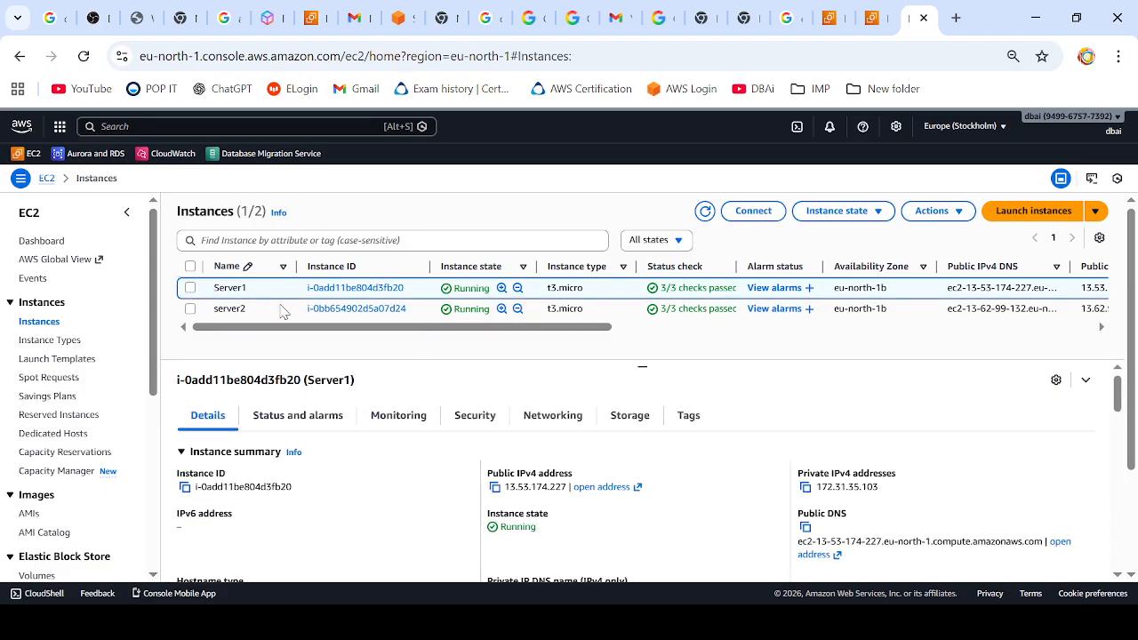
pyautogui.click(947, 213)
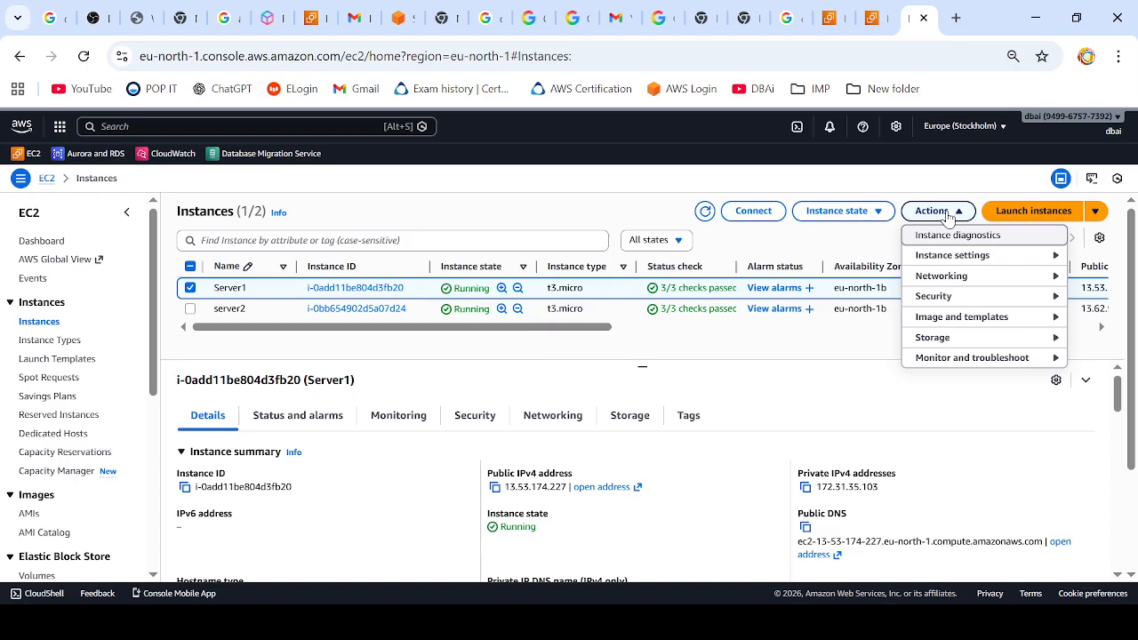
pyautogui.click(842, 211)
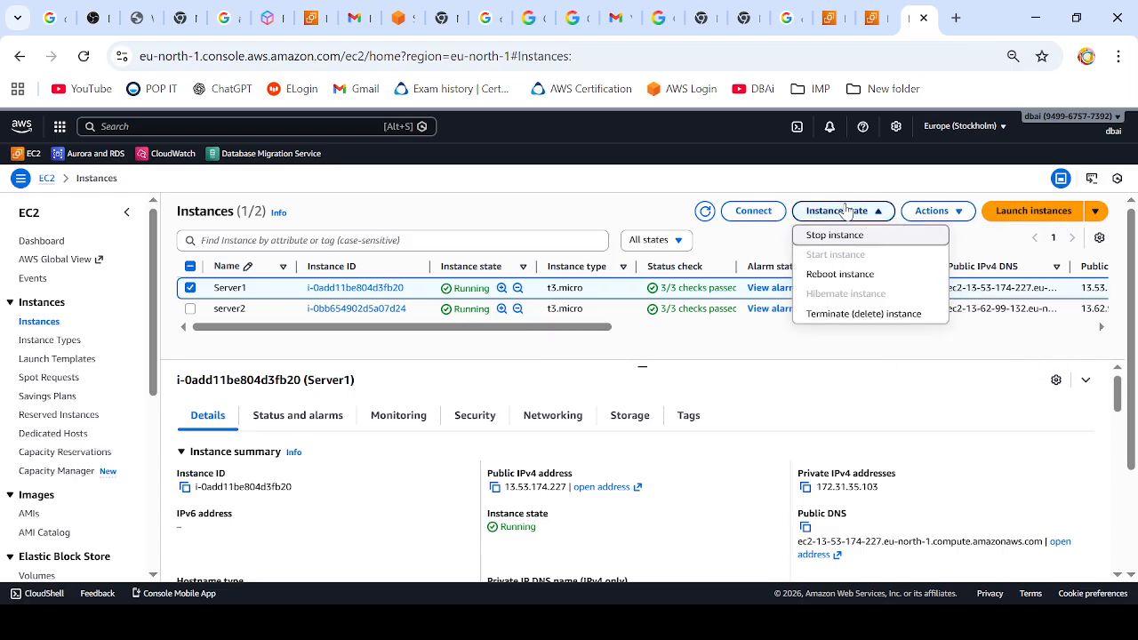
pyautogui.click(841, 275)
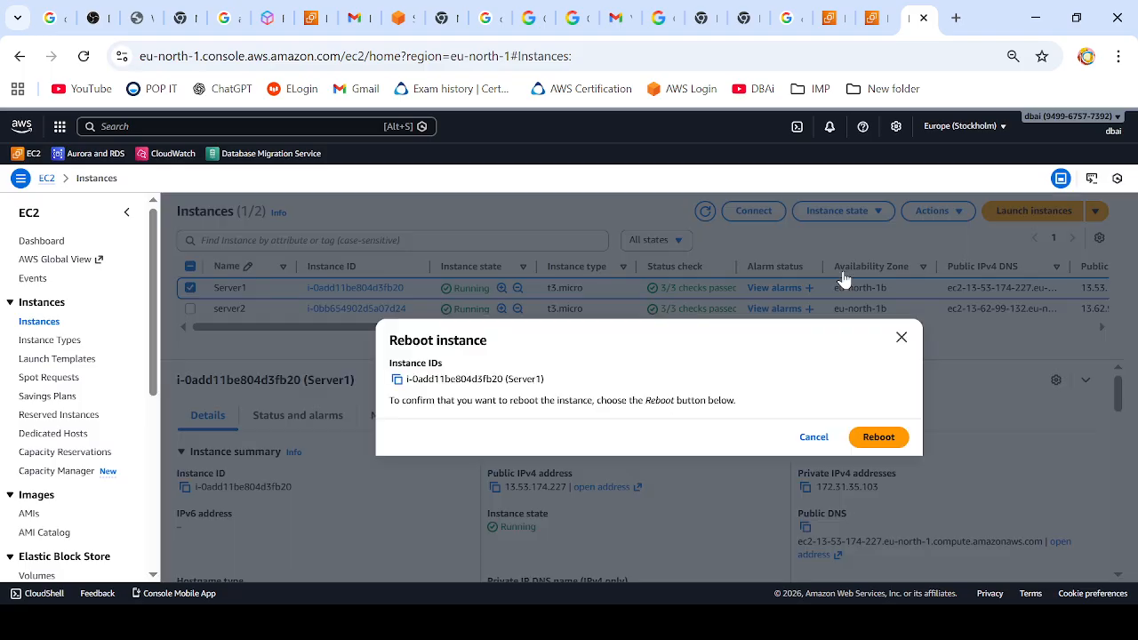
pyautogui.click(878, 437)
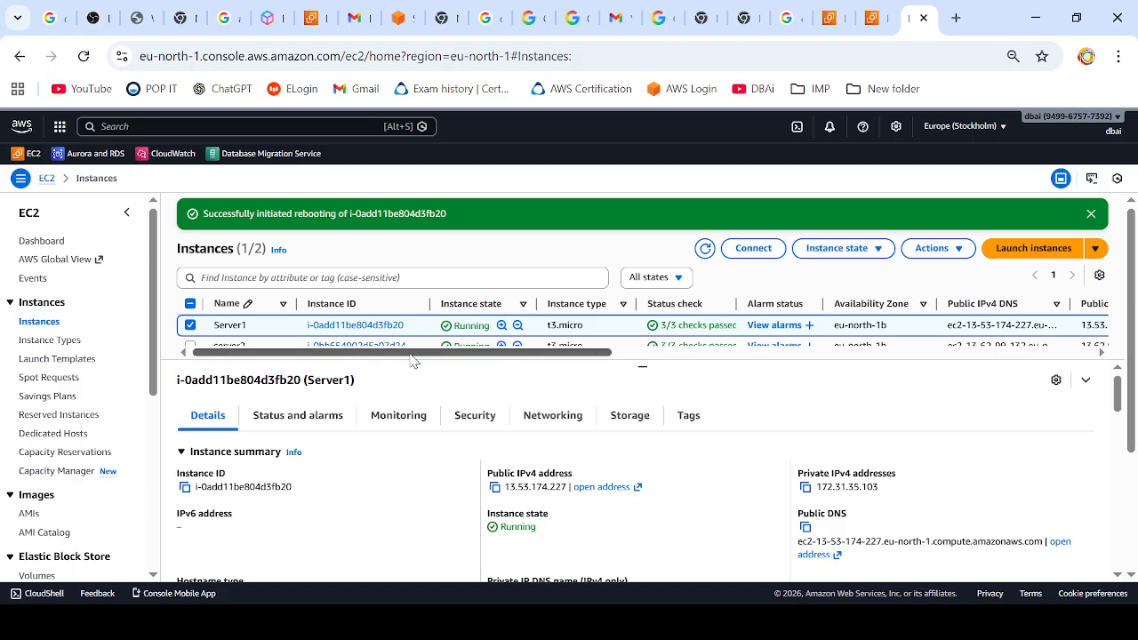
# Step: Select only server2 and open its security group launch-wizard-2 from its security details in a new browser tab
pyautogui.click(190, 345)
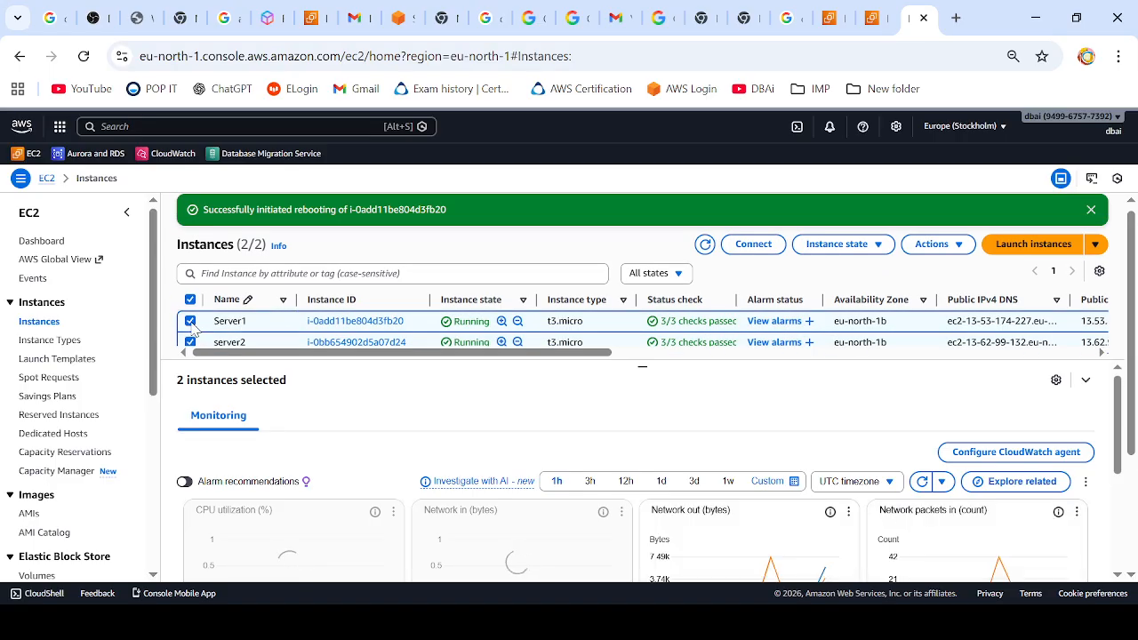
pyautogui.click(190, 321)
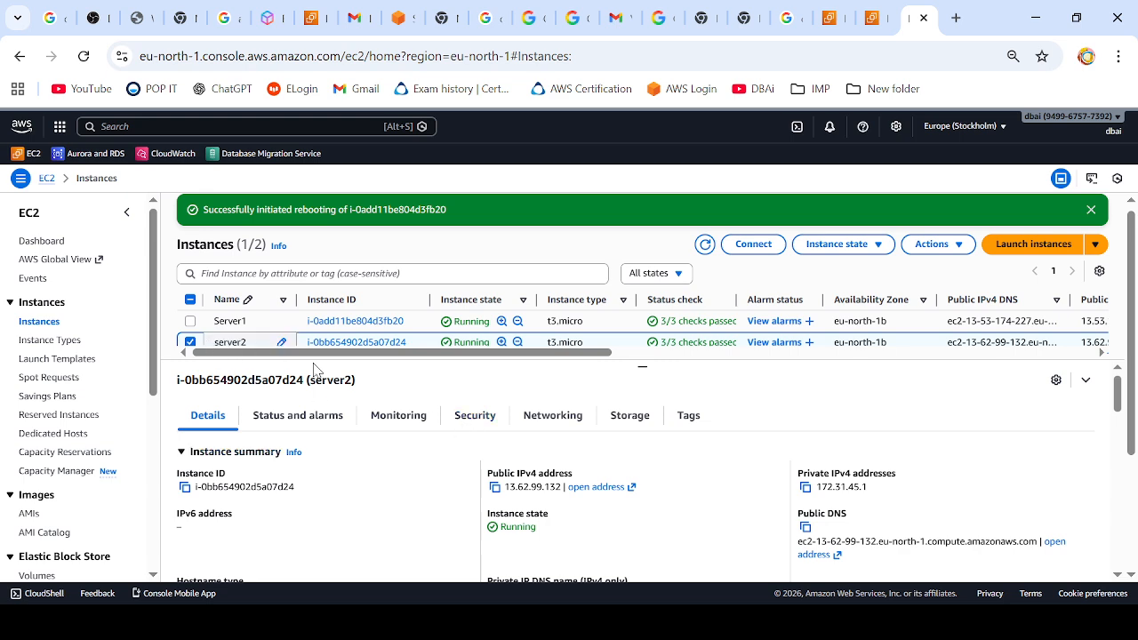
pyautogui.click(475, 423)
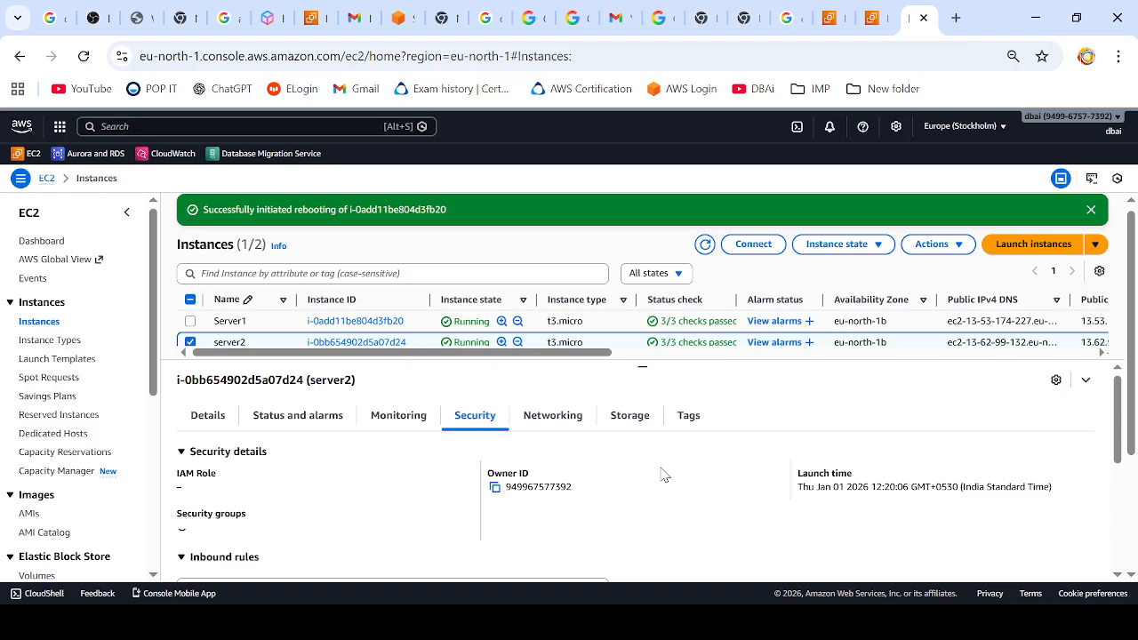
pyautogui.scroll(-1, 639, 480)
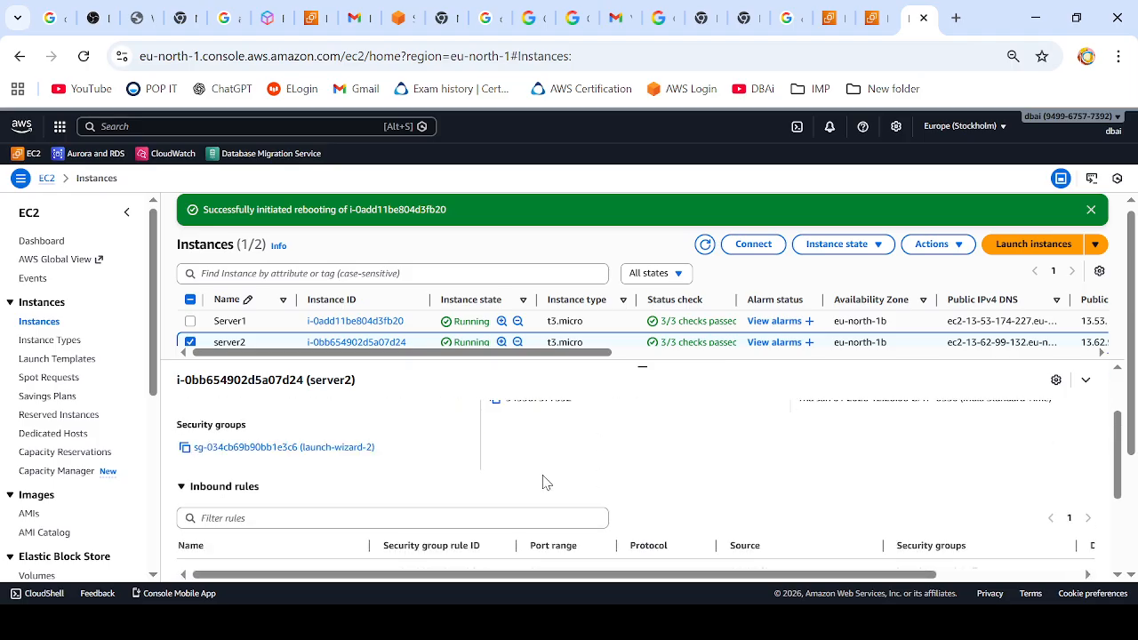
pyautogui.rightClick(321, 450)
pyautogui.click(422, 259)
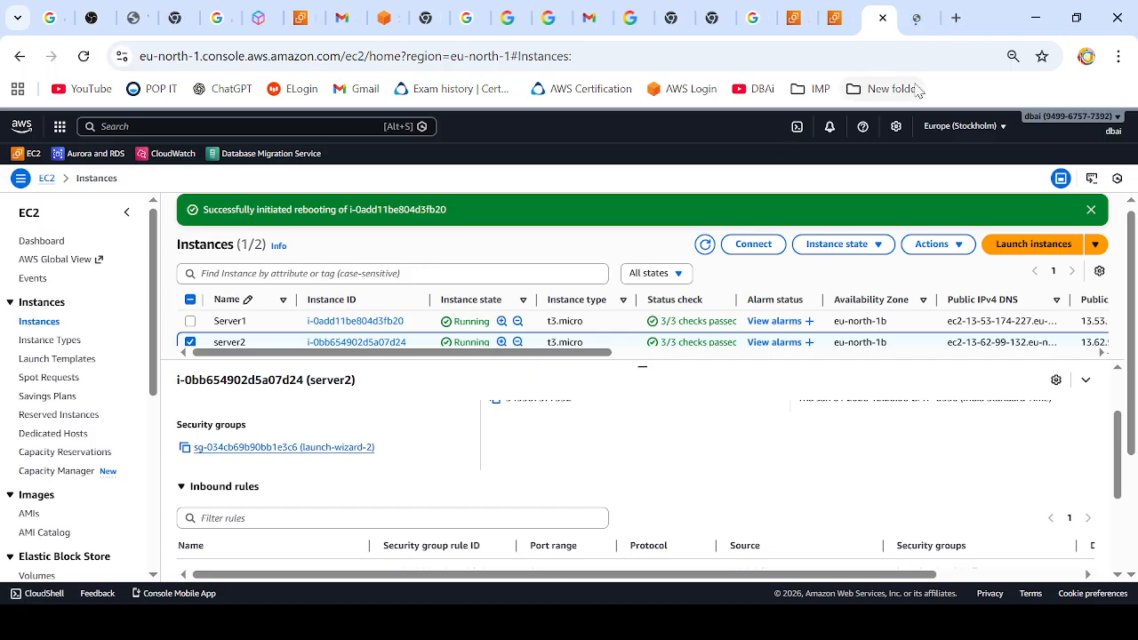
pyautogui.click(916, 19)
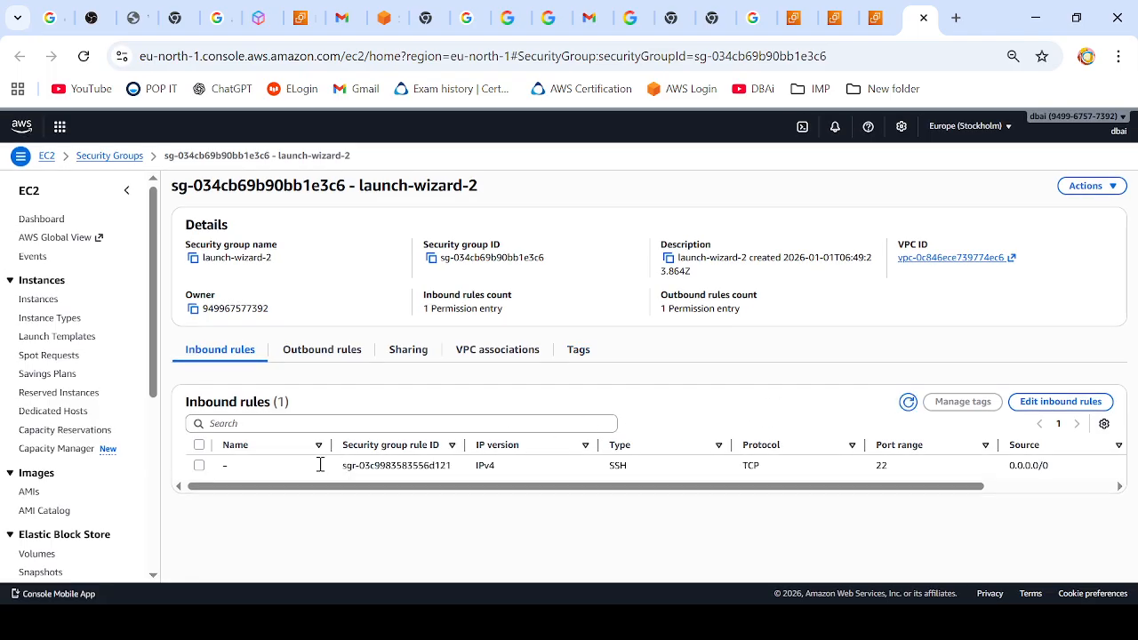
# Step: Edit the inbound rules of launch-wizard-2 and add a new rule of type All ICMP - IPv4
pyautogui.click(200, 466)
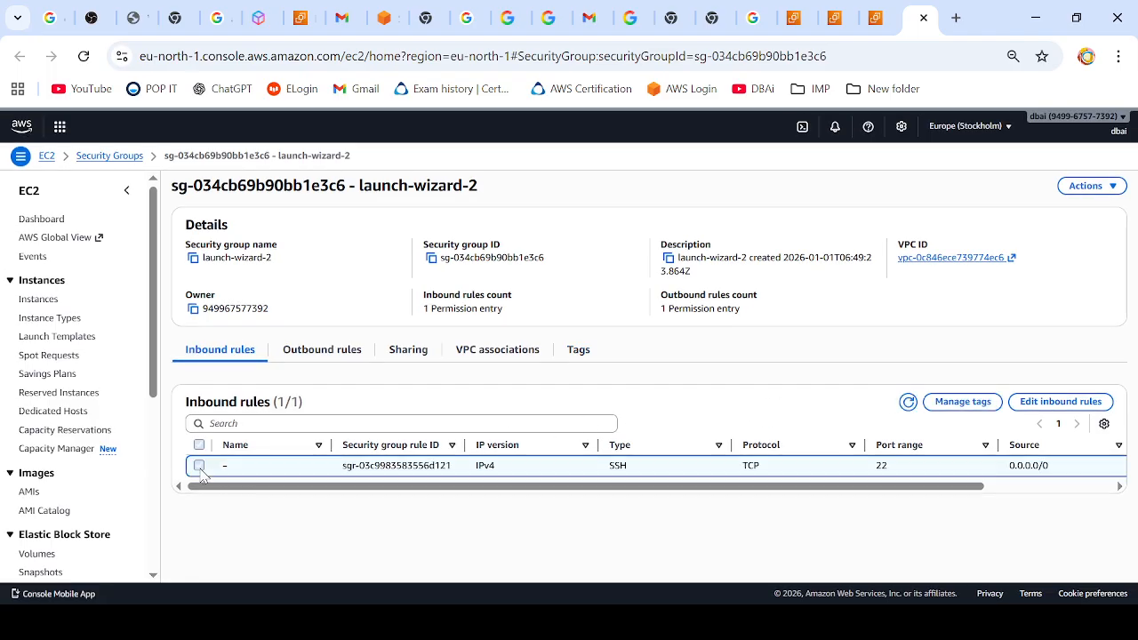
pyautogui.click(1049, 402)
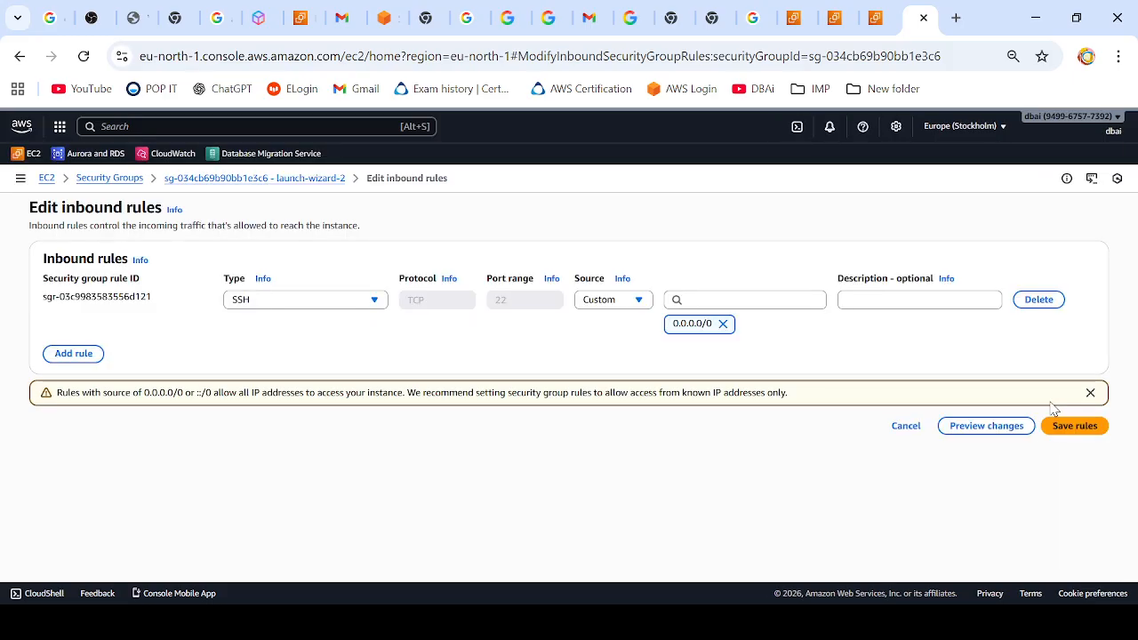
pyautogui.click(74, 354)
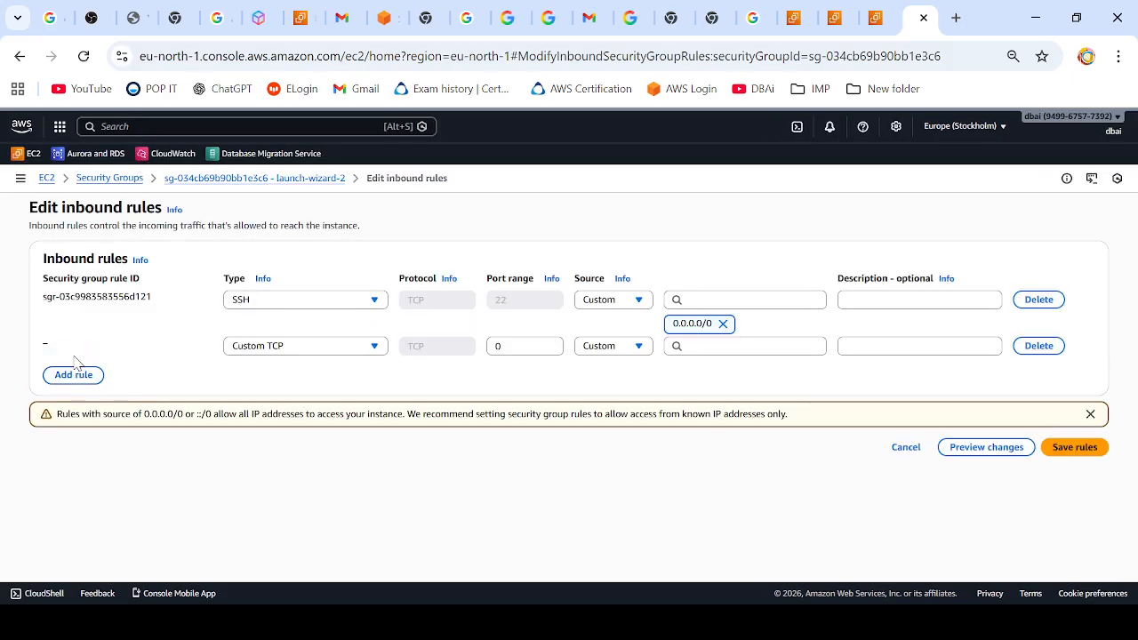
pyautogui.click(335, 348)
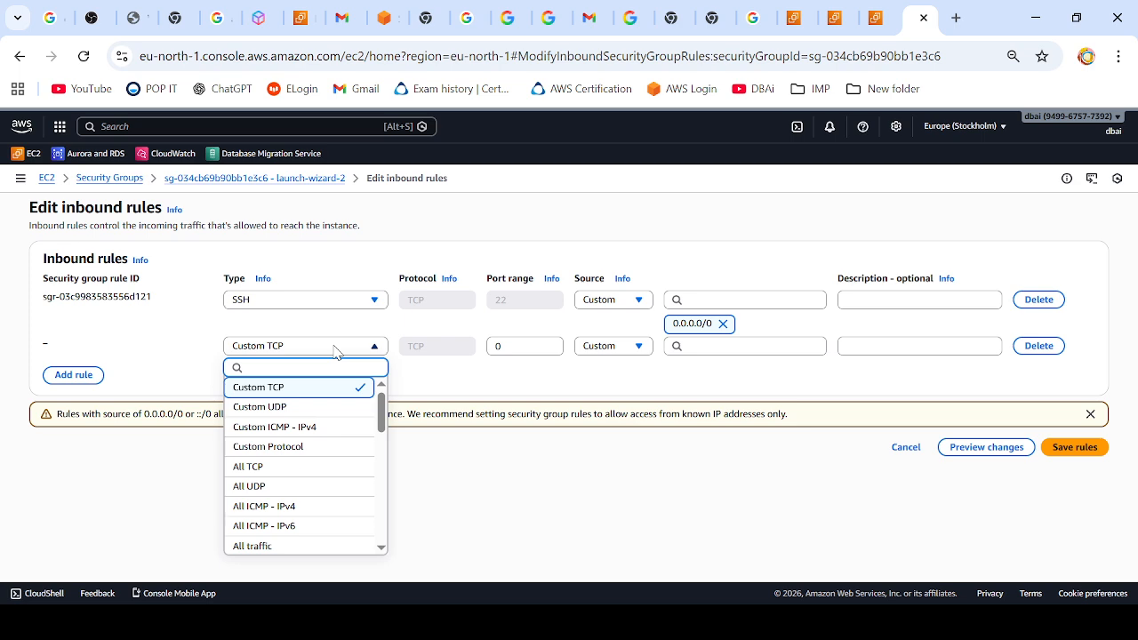
pyautogui.write('all')
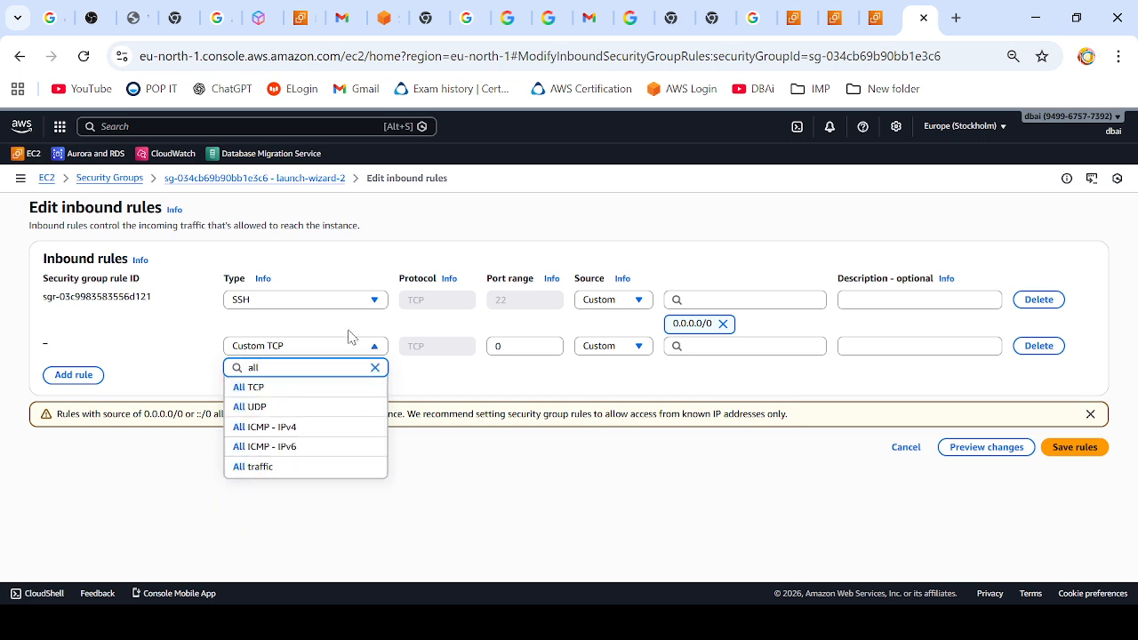
pyautogui.click(308, 428)
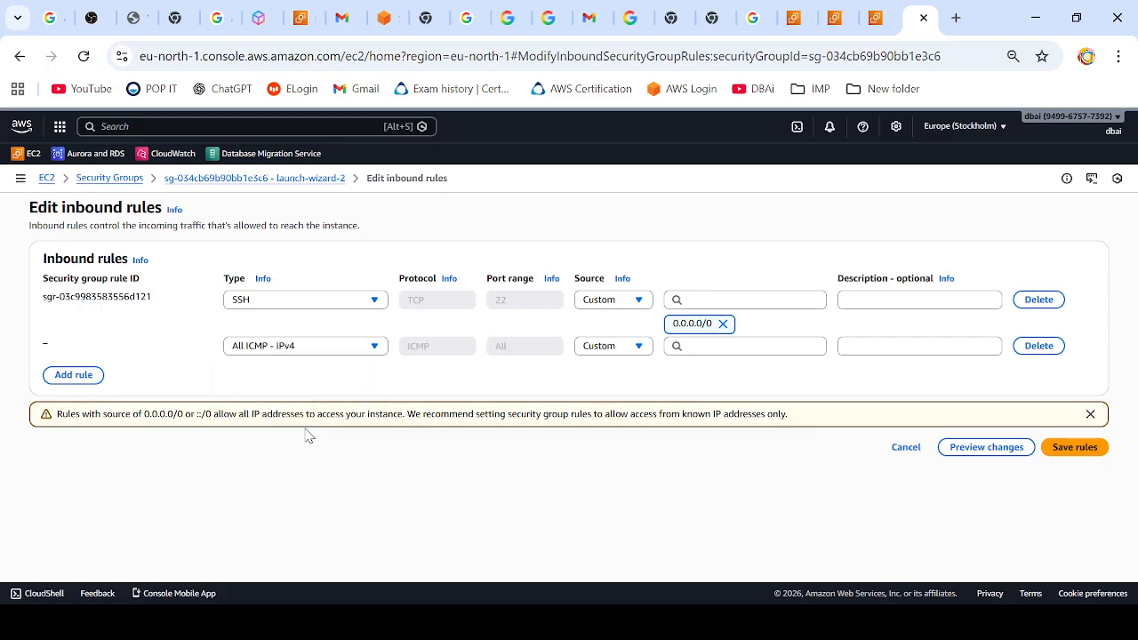
# Step: Set the new ICMP rule's source to 172.31.35.103/32, enter a description and save the rules
pyautogui.click(700, 346)
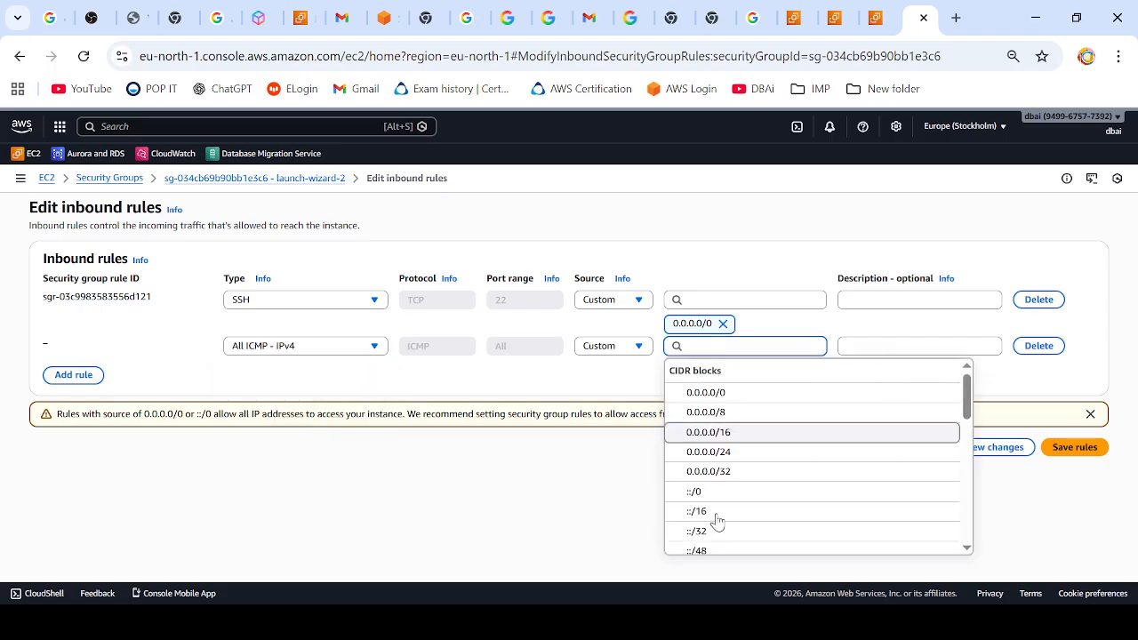
pyautogui.click(751, 622)
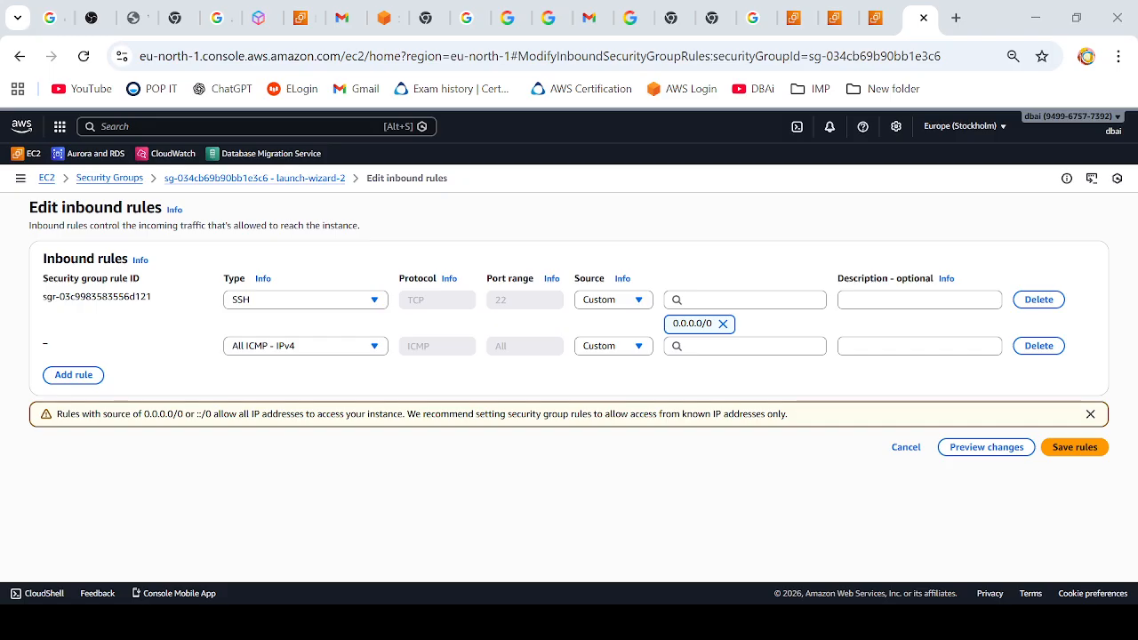
pyautogui.click(781, 346)
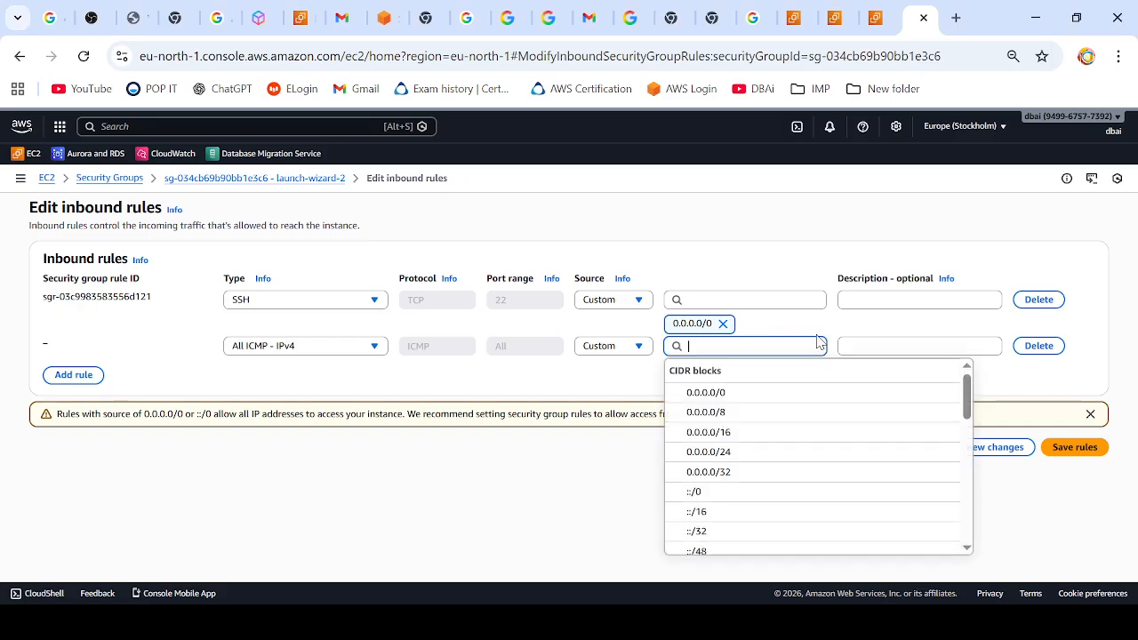
pyautogui.write('172.31.35.103')
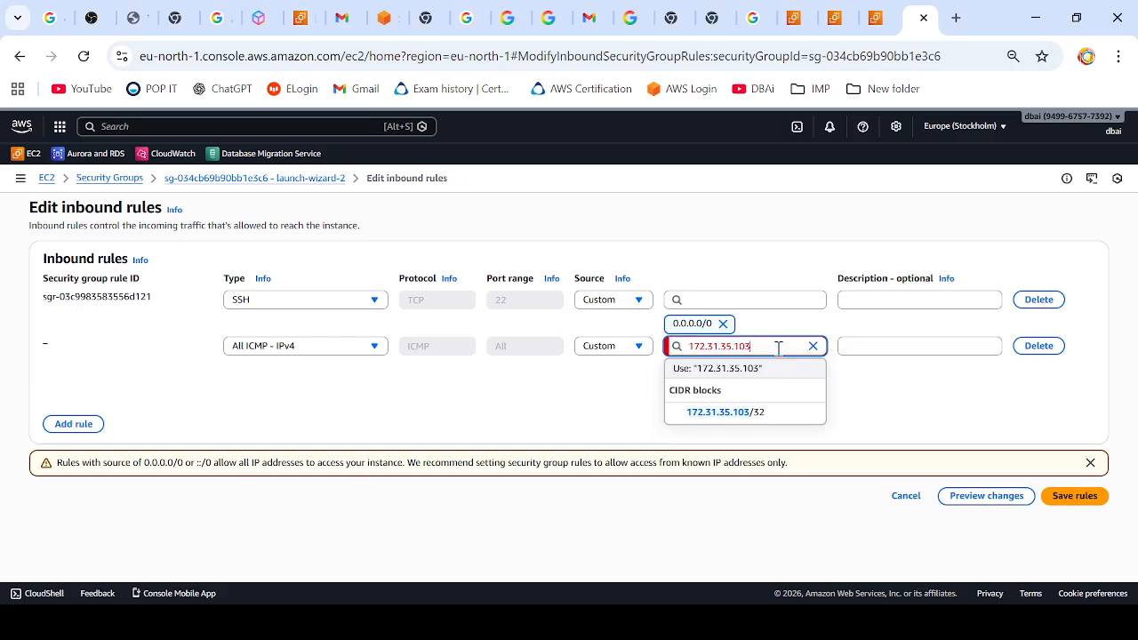
pyautogui.click(756, 413)
pyautogui.click(871, 348)
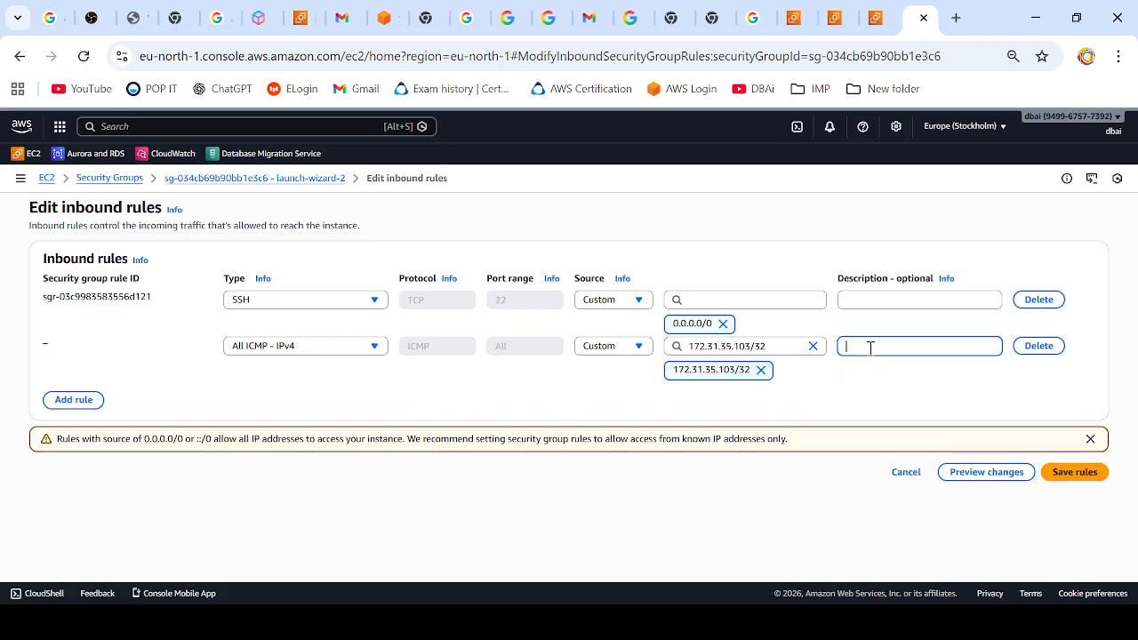
pyautogui.write('from prod2 to prod1')
pyautogui.click(1085, 478)
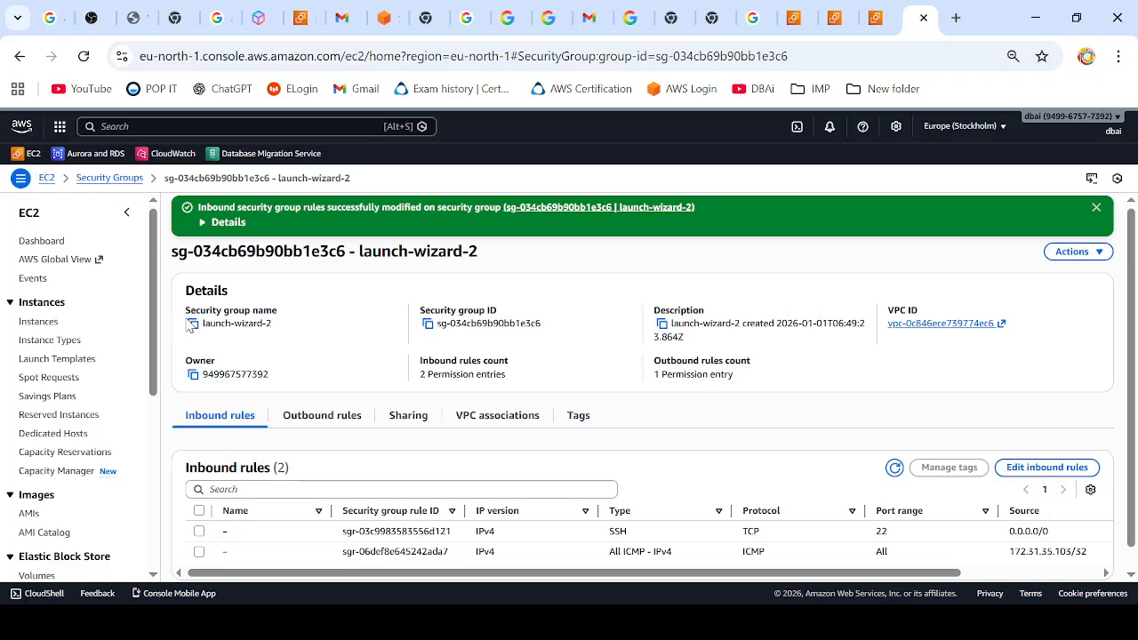
# Step: Return to the EC2 instances list and reboot the server2 instance
pyautogui.click(38, 322)
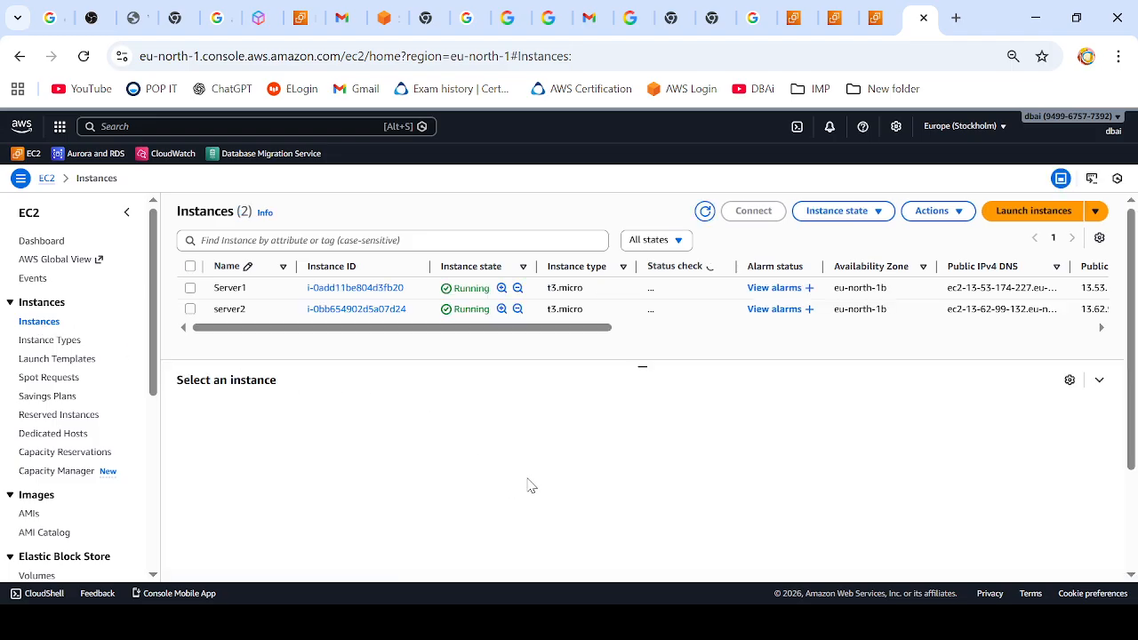
pyautogui.click(191, 310)
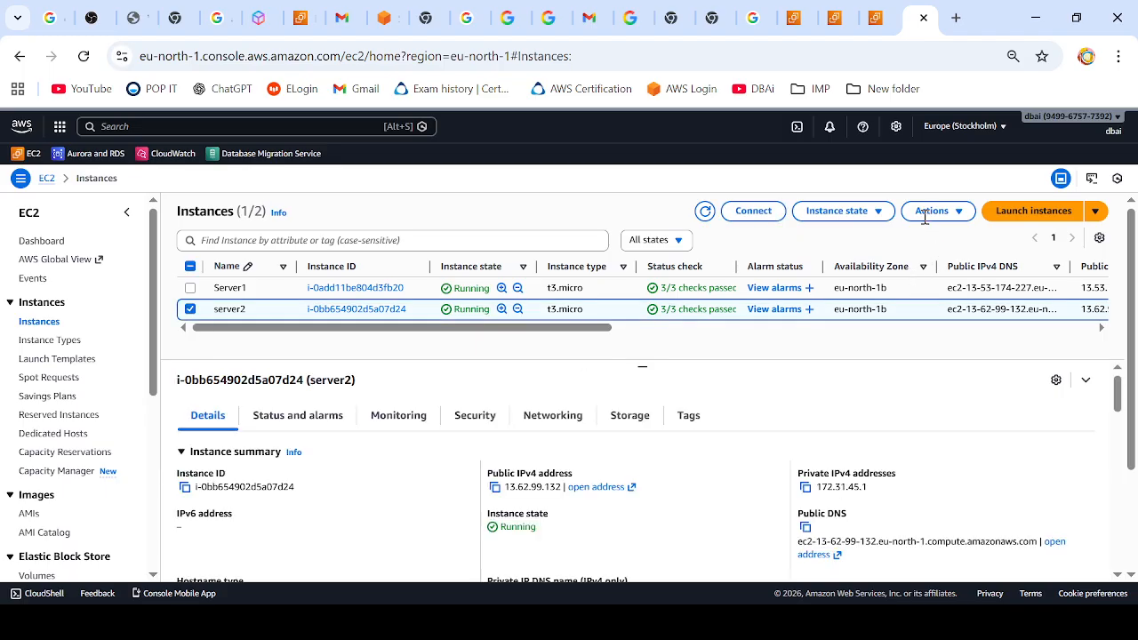
pyautogui.click(877, 219)
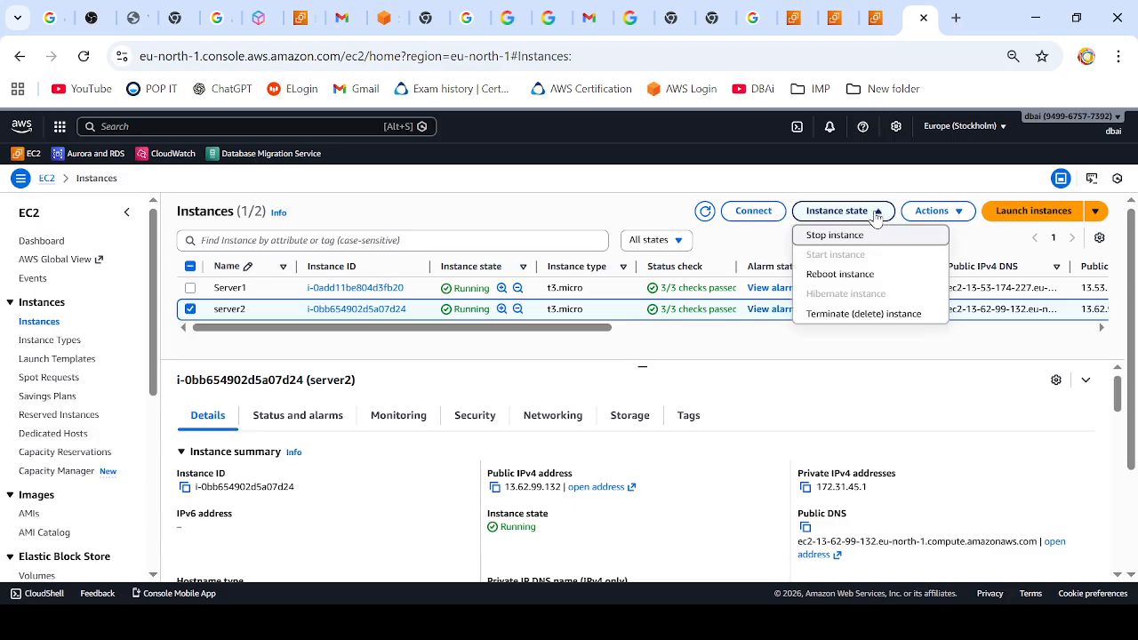
pyautogui.click(858, 276)
pyautogui.click(878, 437)
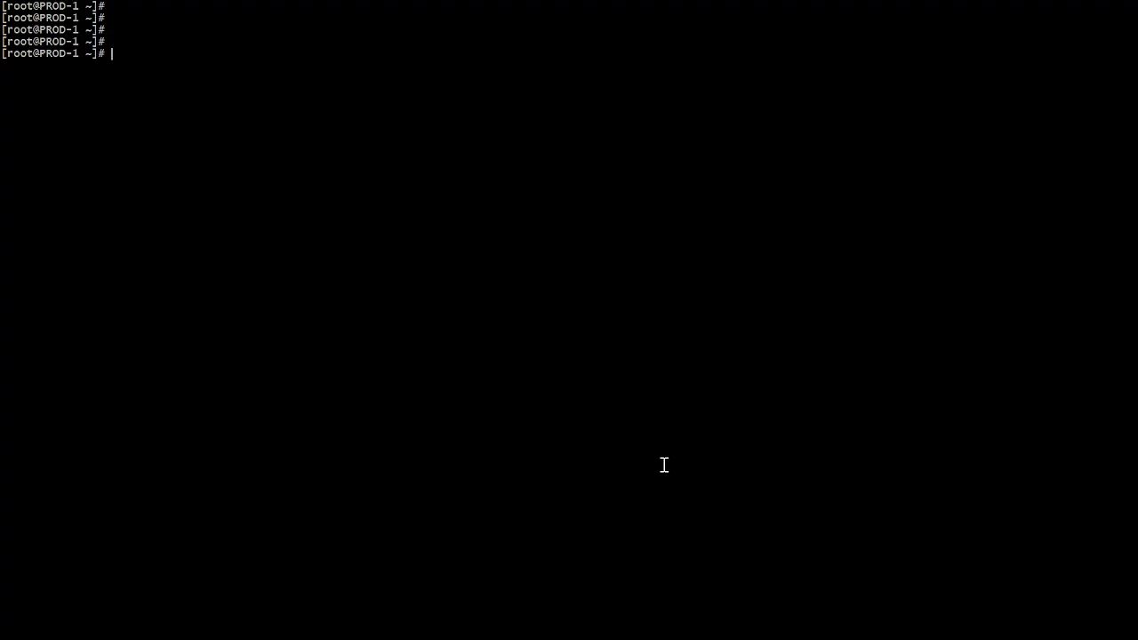
# Step: In the PROD-1 terminal, ping PROD-2's private IP 172.31.45.1 and stop the ping after several replies
pyautogui.write('ping')
pyautogui.rightClick(498, 144)
pyautogui.press('Return')
pyautogui.press('Return')
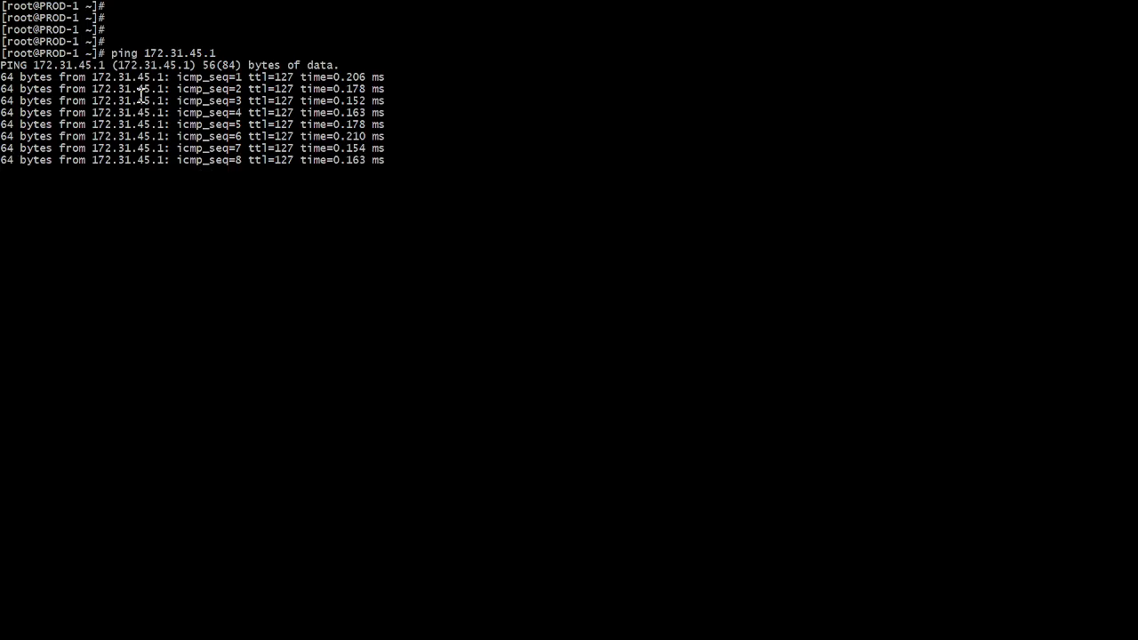
pyautogui.hotkey('ctrl', 'c')
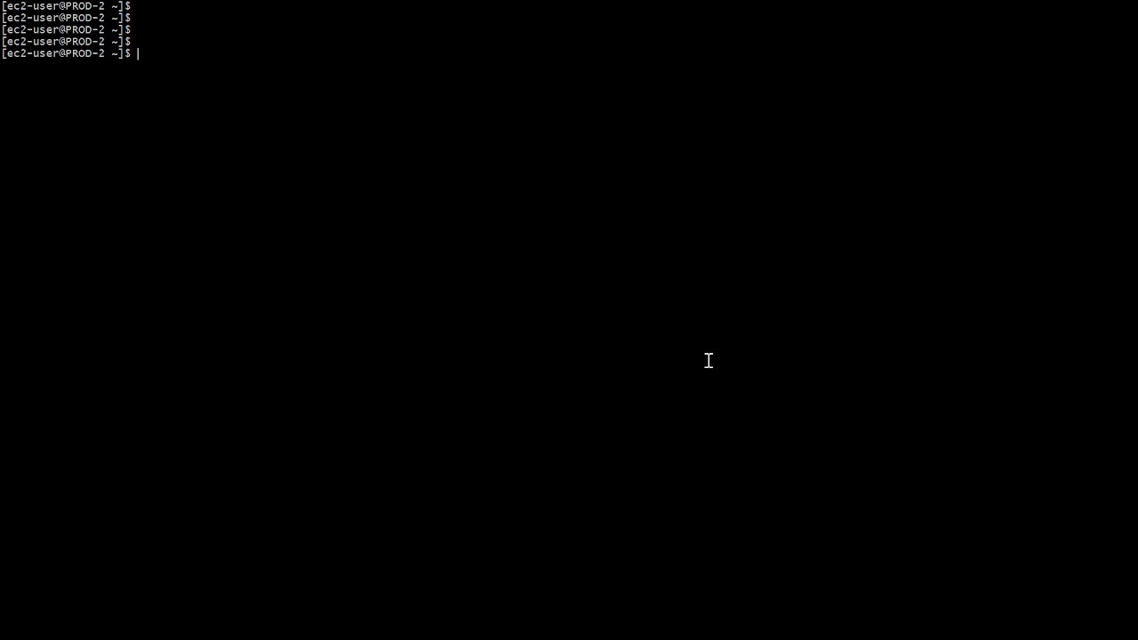
# Step: In the PROD-2 terminal, ping PROD-1's private IP 172.31.35.103 and stop the ping after several replies
pyautogui.write('ping')
pyautogui.rightClick(533, 273)
pyautogui.press('Return')
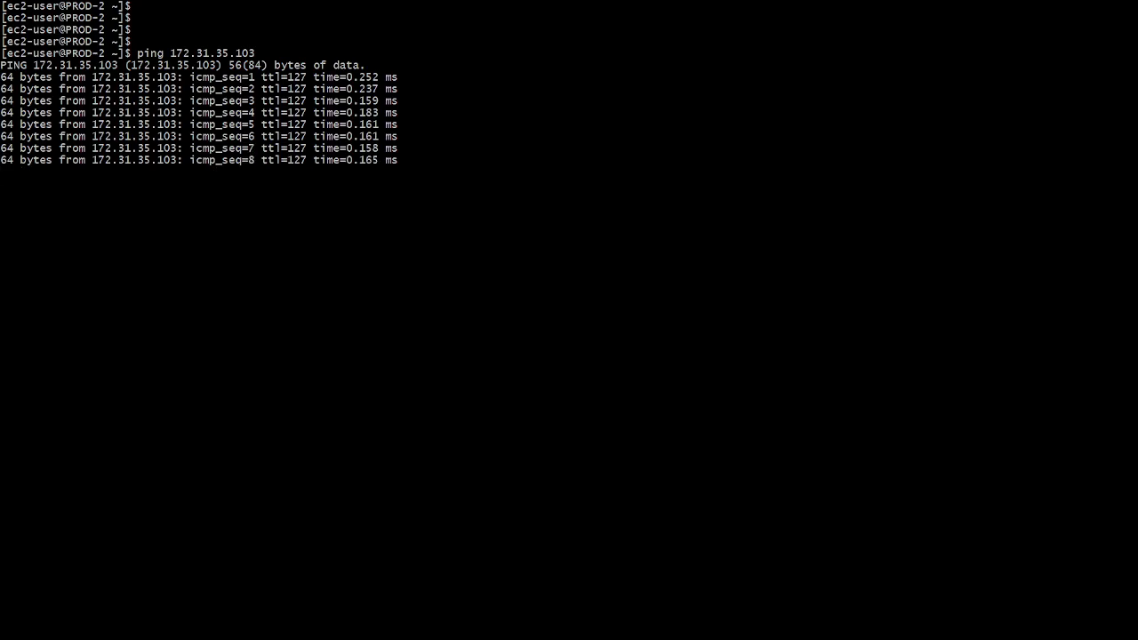
pyautogui.hotkey('ctrl', 'c')
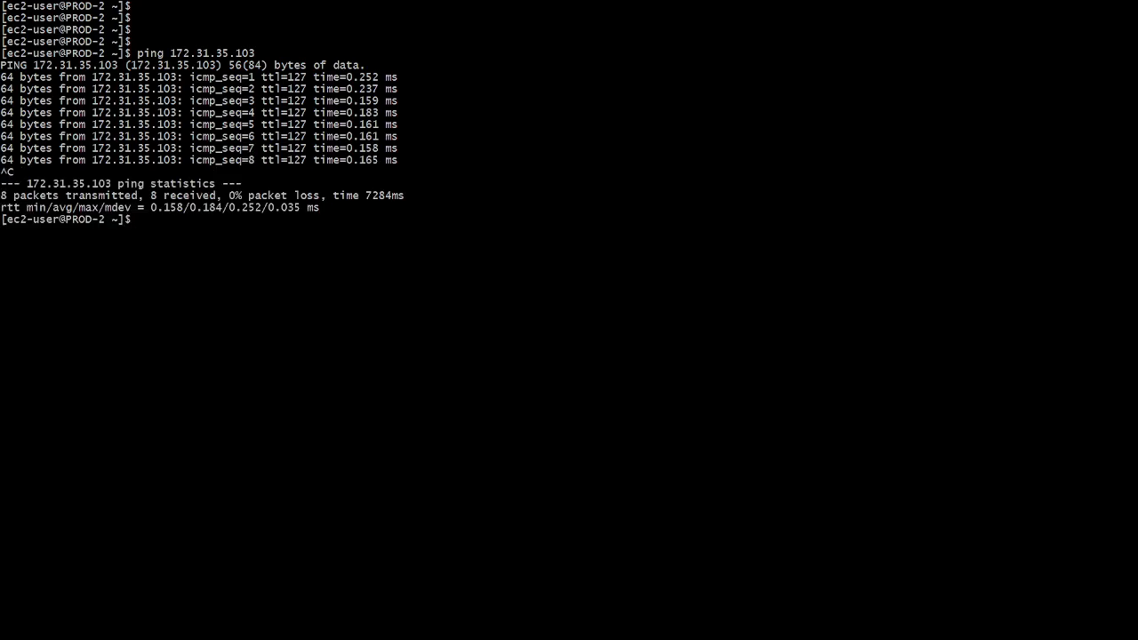